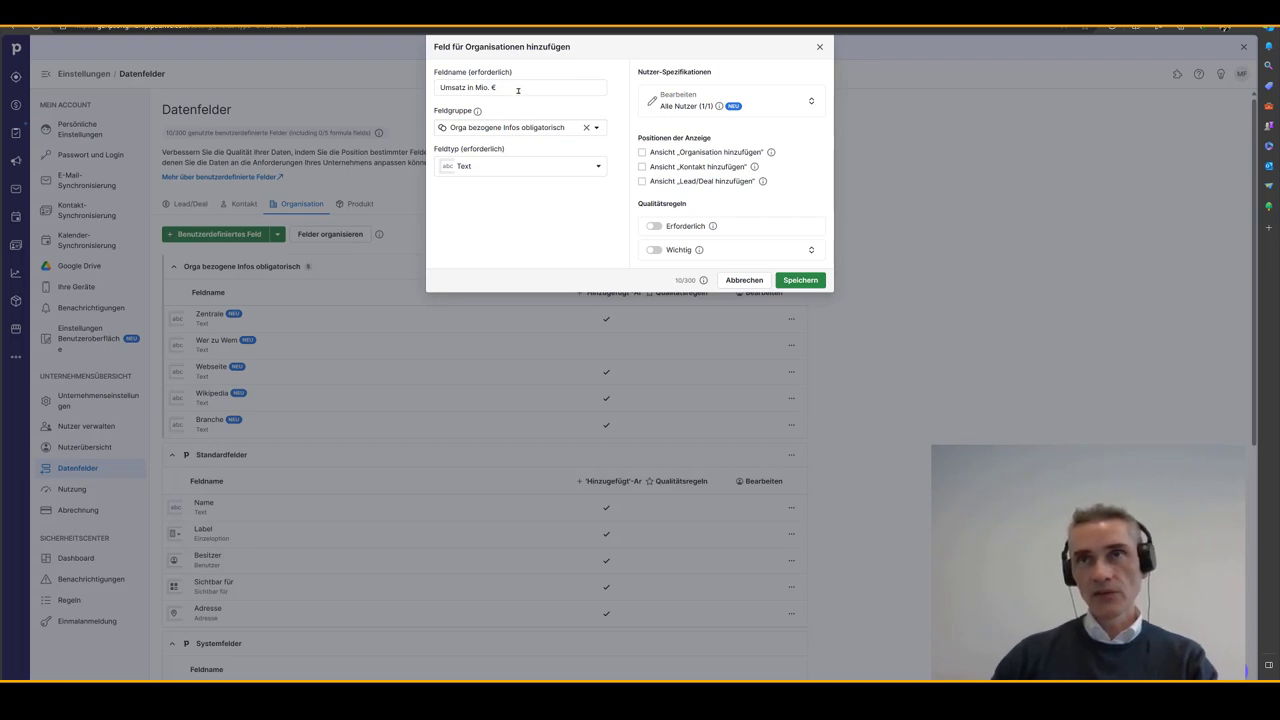
Show the Umsatz in Mio. € field in the add views for organisation, contact and lead/deal, make it required, and save it.
{"action": "left_click", "coordinate": [518, 88]}
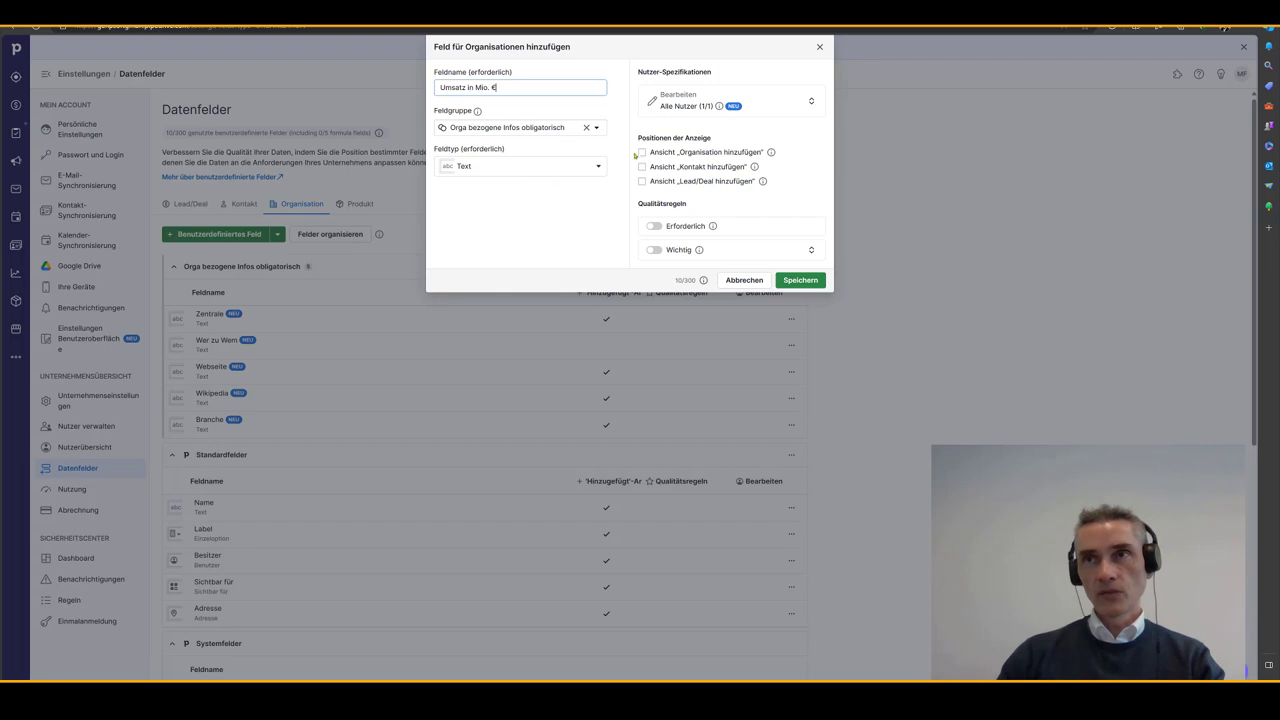
{"action": "left_click", "coordinate": [676, 158]}
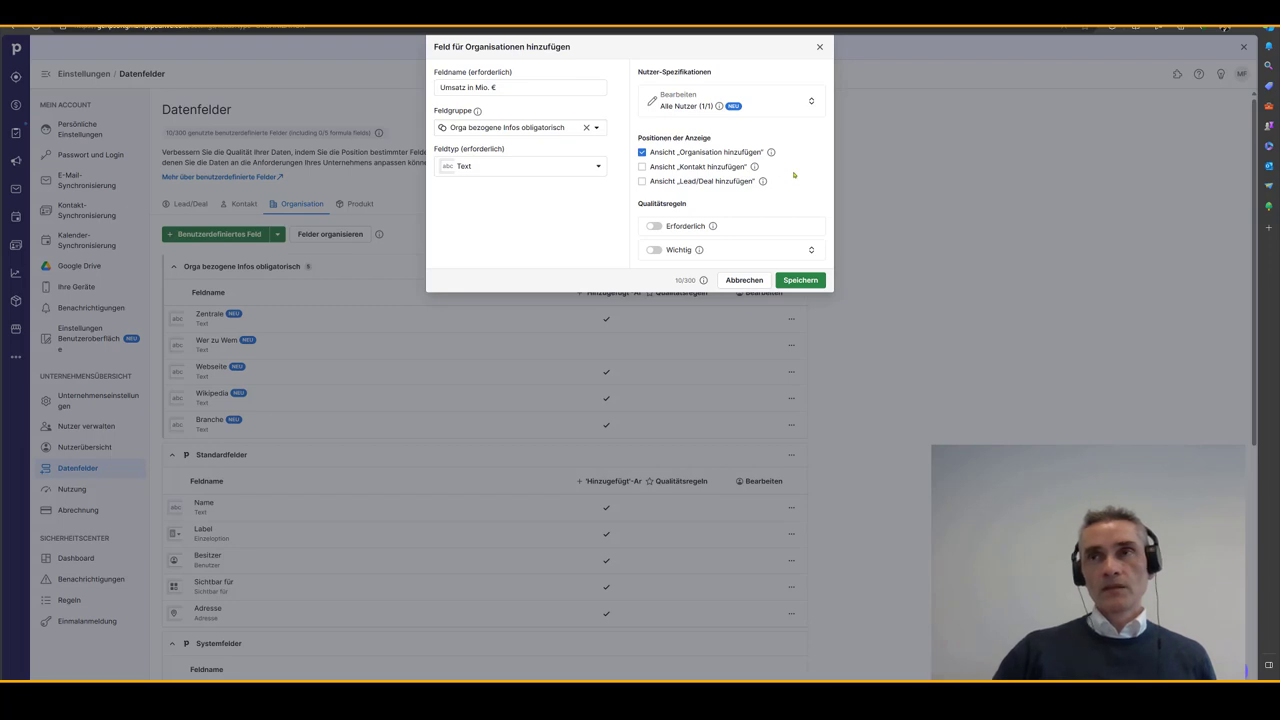
{"action": "left_click", "coordinate": [689, 167]}
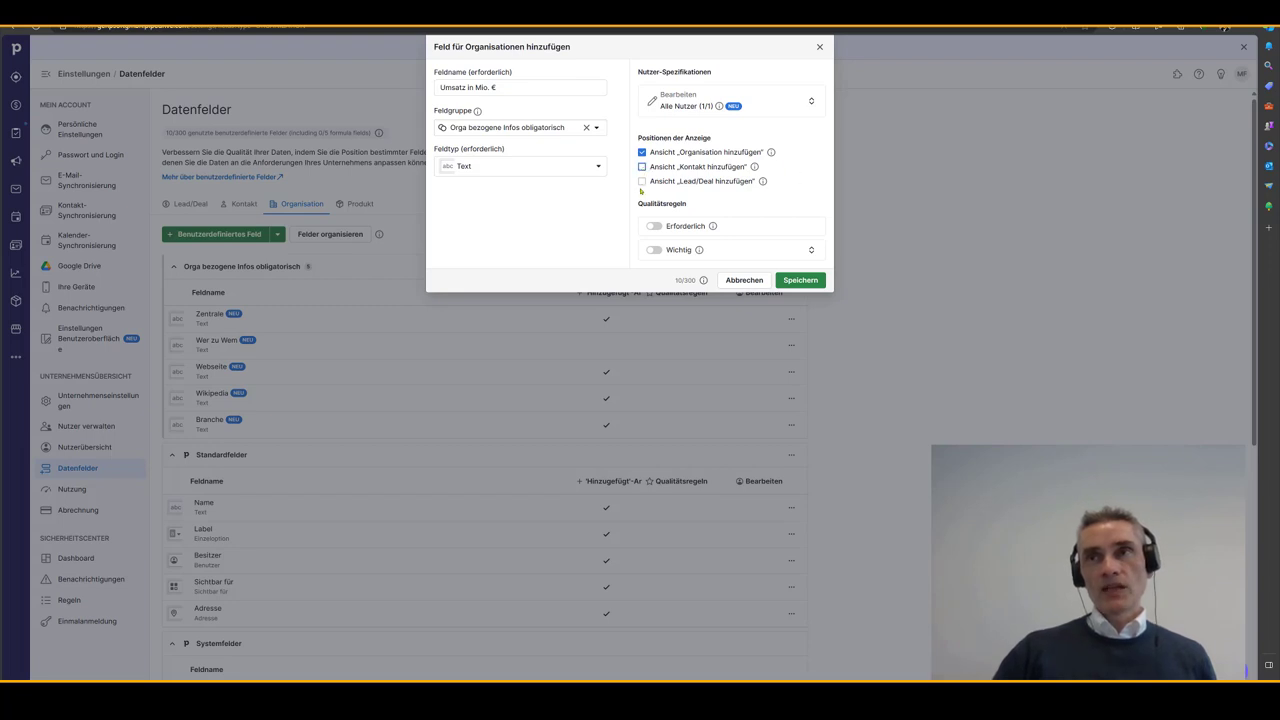
{"action": "left_click", "coordinate": [642, 181]}
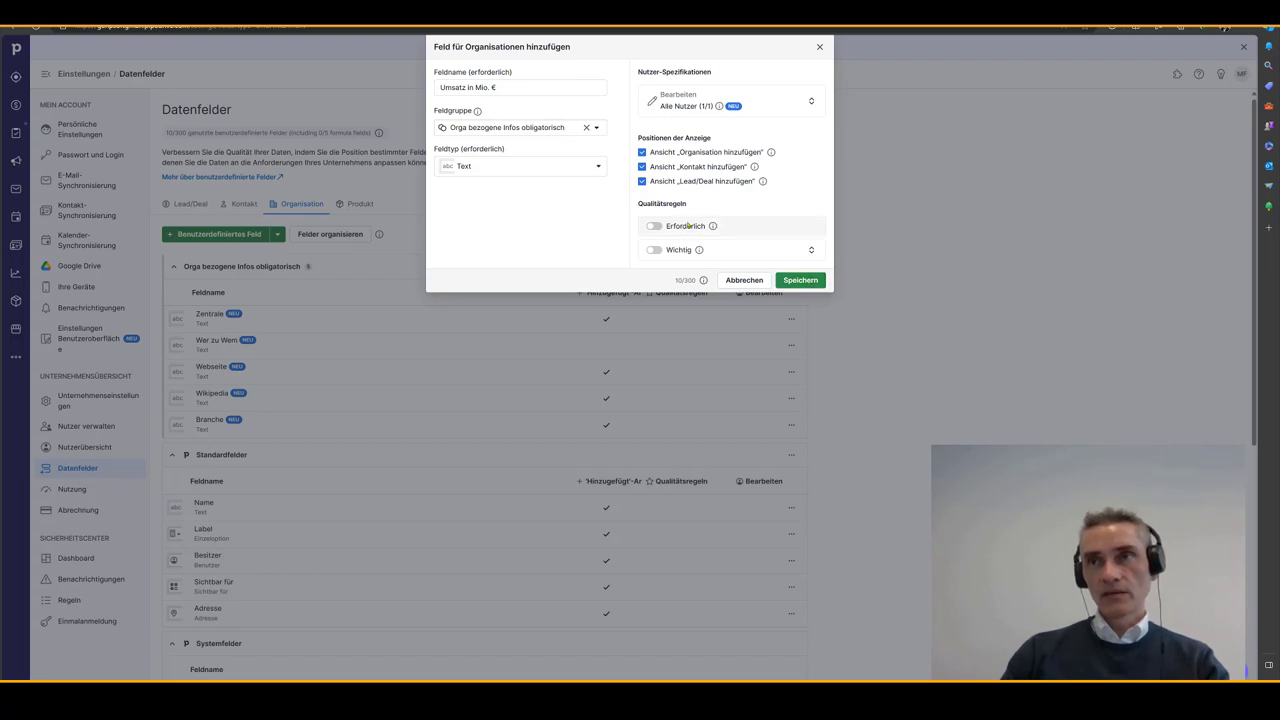
{"action": "left_click", "coordinate": [653, 226]}
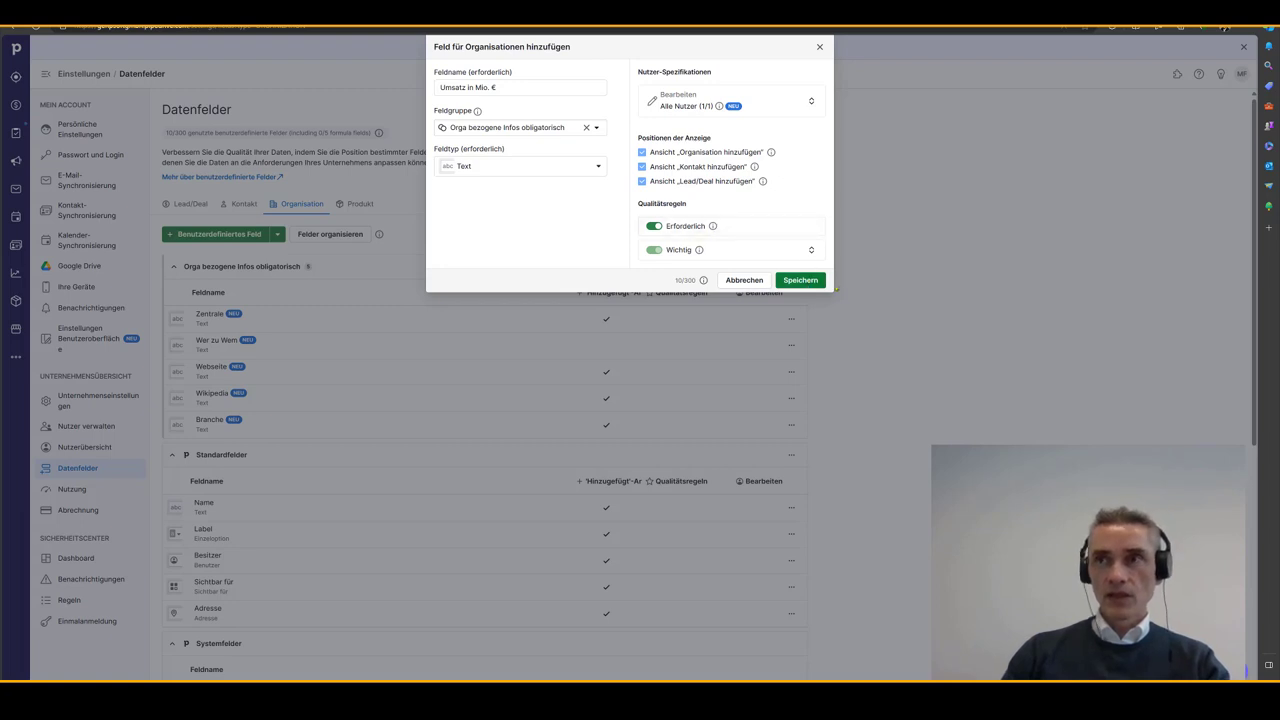
{"action": "left_click", "coordinate": [806, 281]}
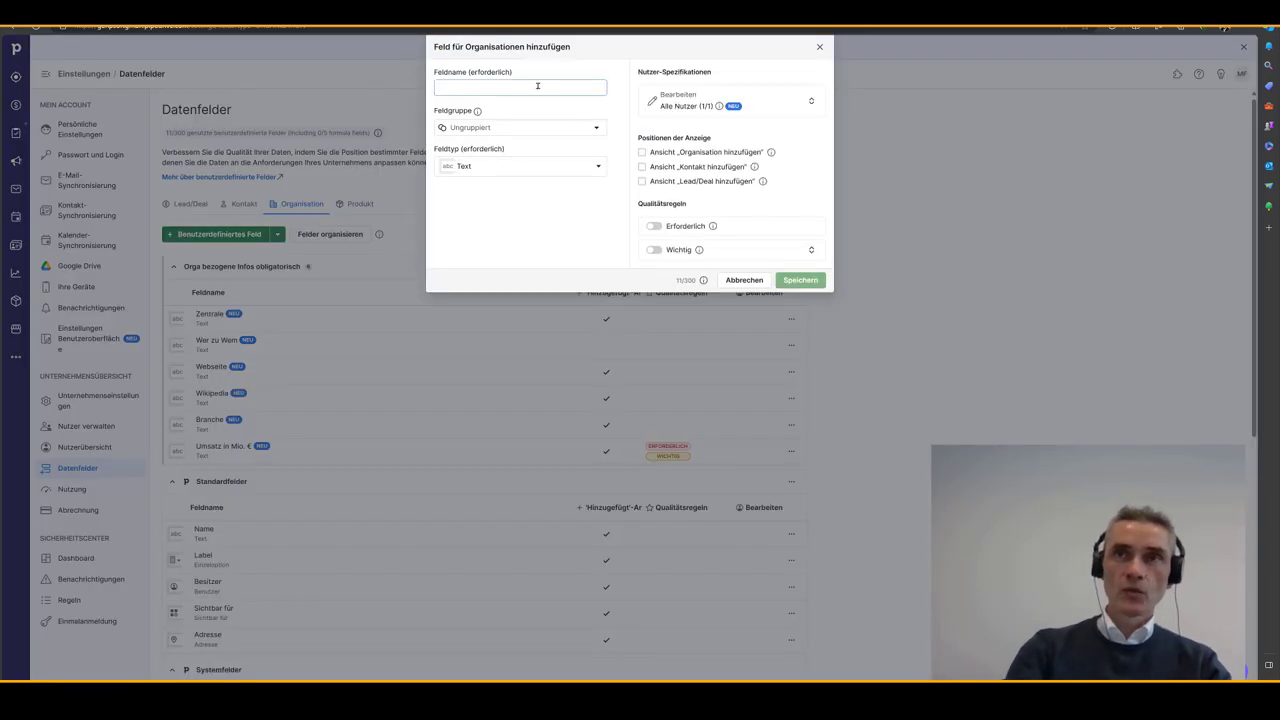
Name a new organisation field Anzahl der MA and assign it to the Orga bezogene Infos obligatorisch field group.
{"action": "type", "text": "Mi"}
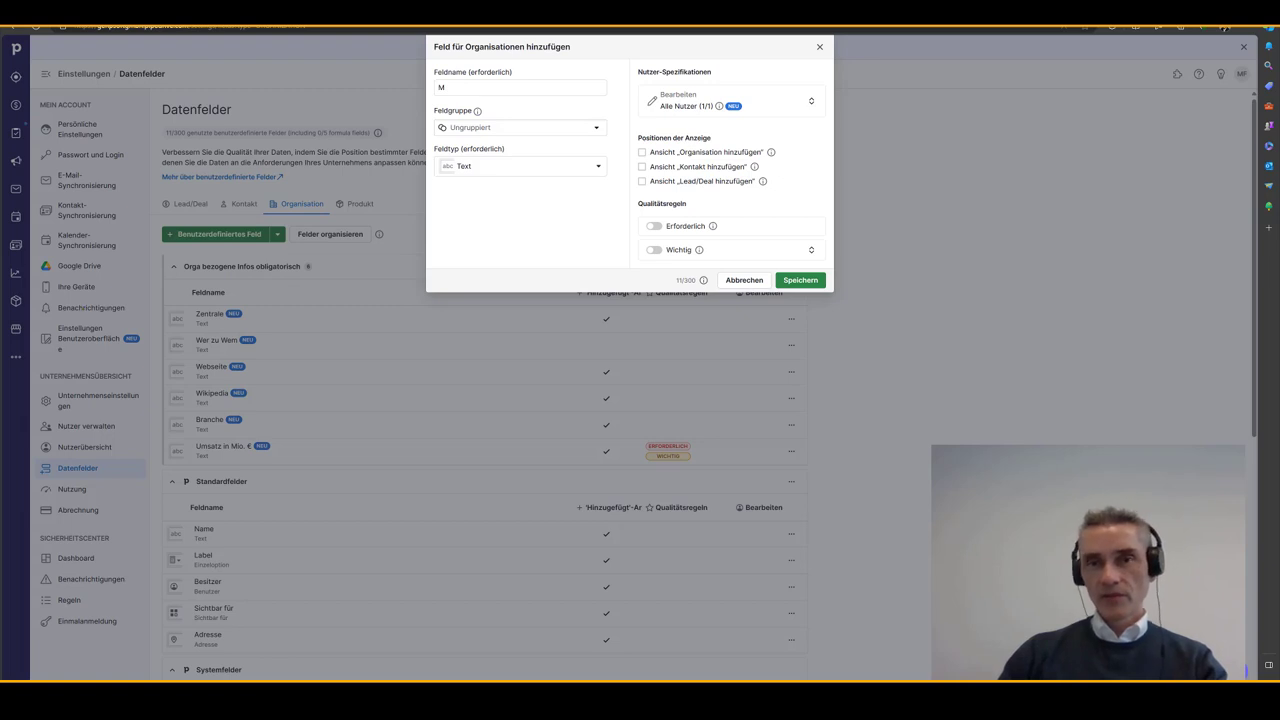
{"action": "double_click", "coordinate": [455, 84]}
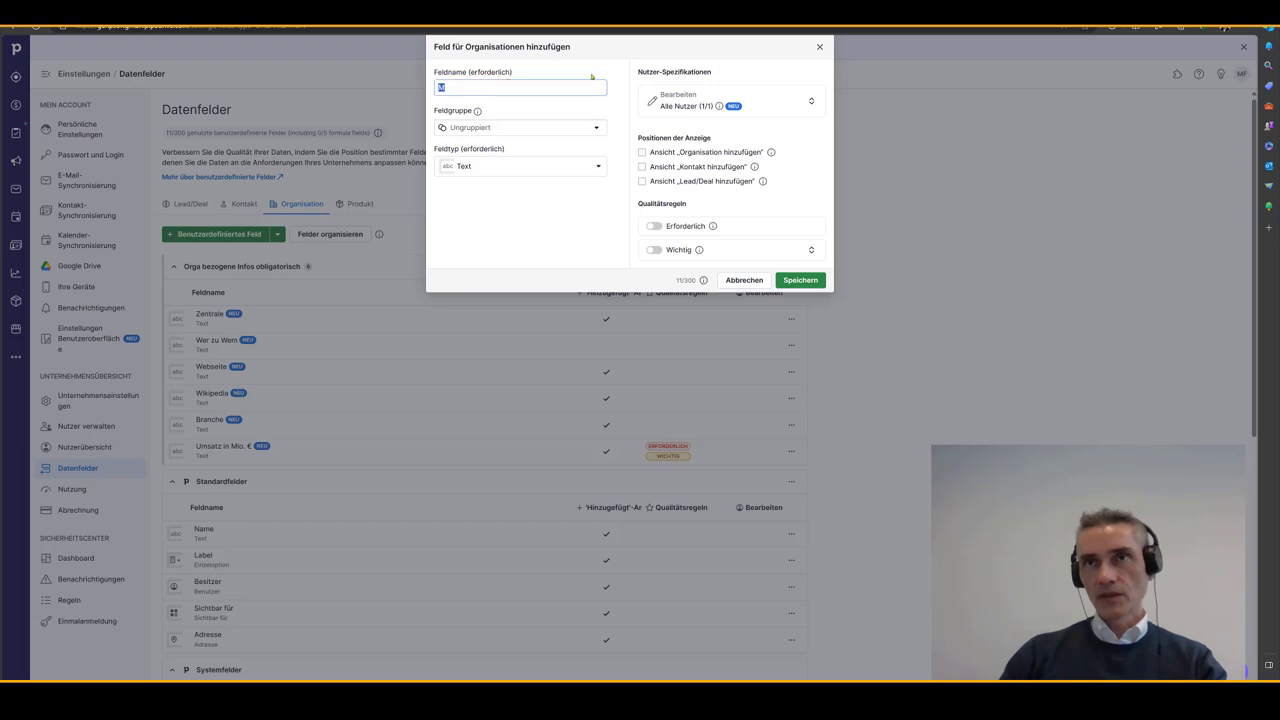
{"action": "type", "text": "Anzahl der MA"}
{"action": "left_click", "coordinate": [613, 71]}
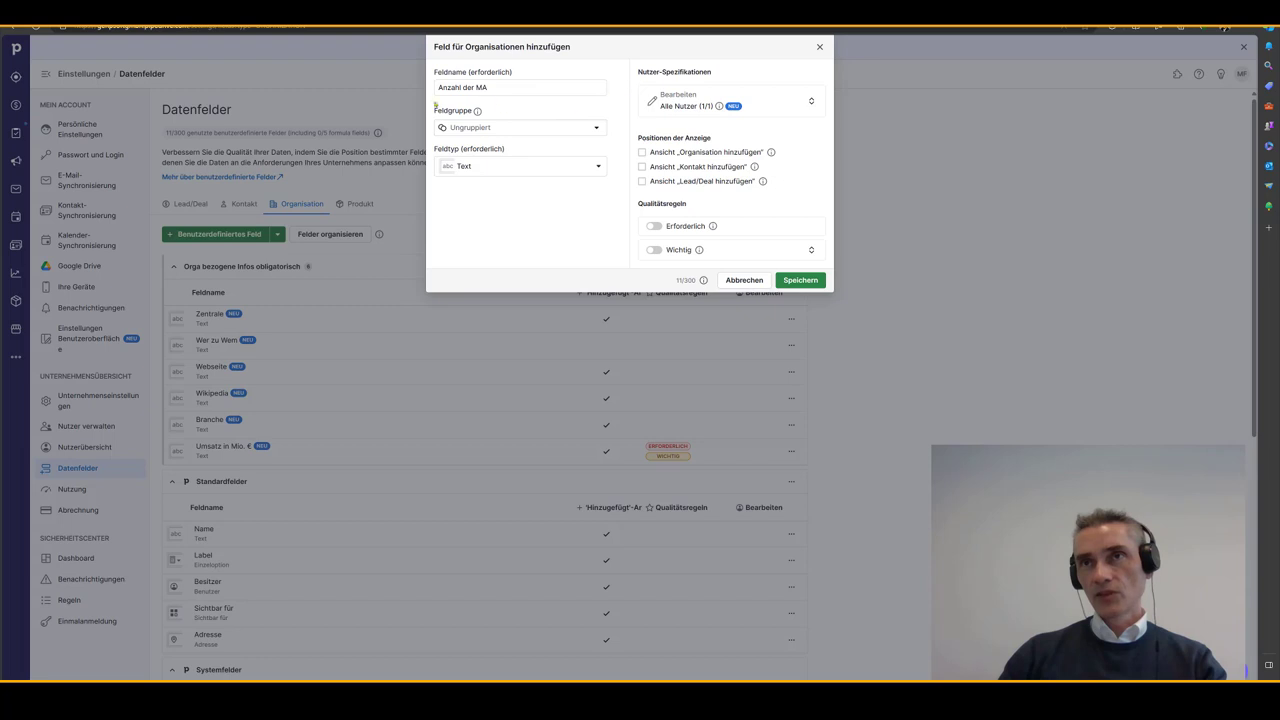
{"action": "left_click", "coordinate": [597, 129]}
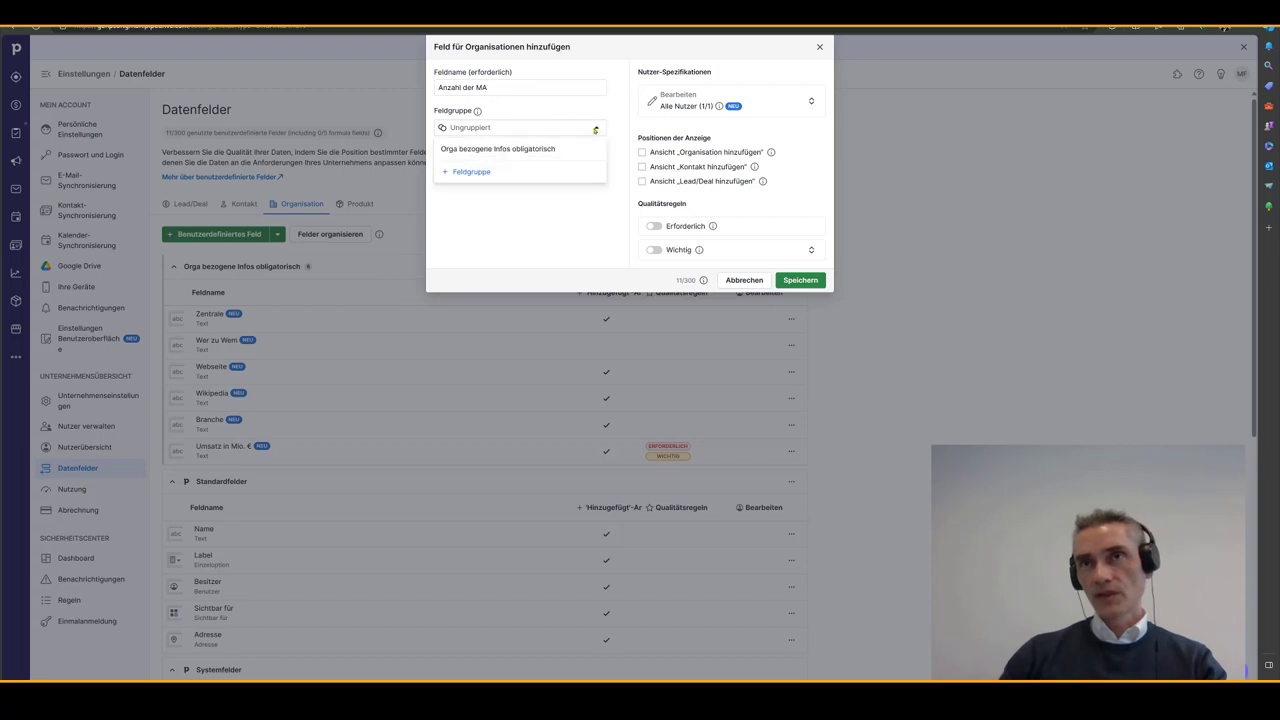
{"action": "left_click", "coordinate": [518, 157]}
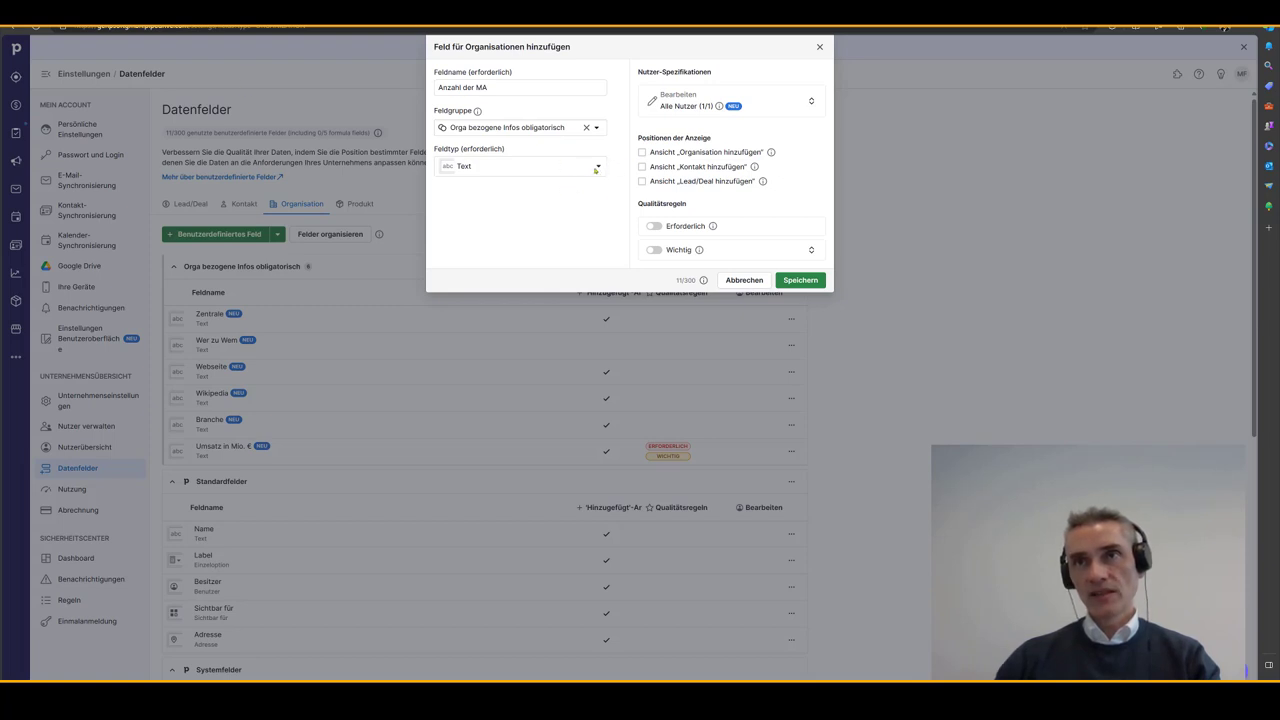
Look through the available field types for Anzahl der MA and keep Text.
{"action": "left_click", "coordinate": [596, 172]}
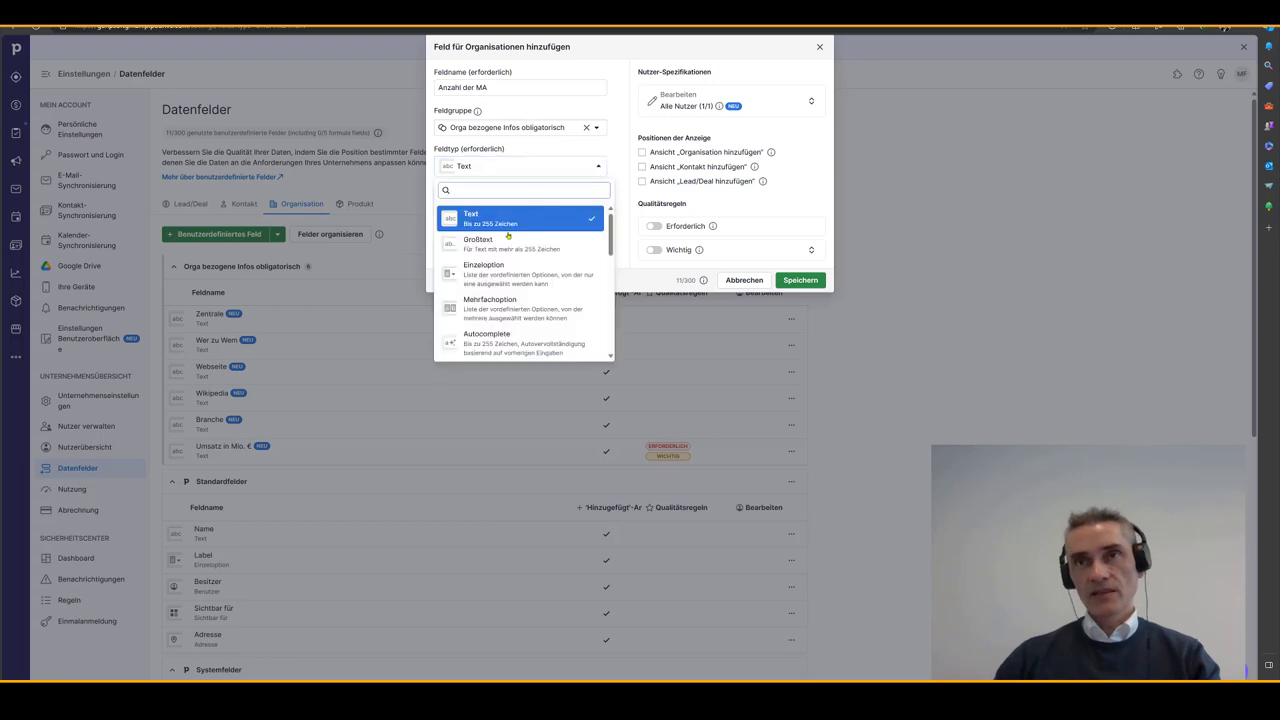
{"action": "scroll", "coordinate": [566, 270], "scroll_direction": "down", "scroll_amount": 5}
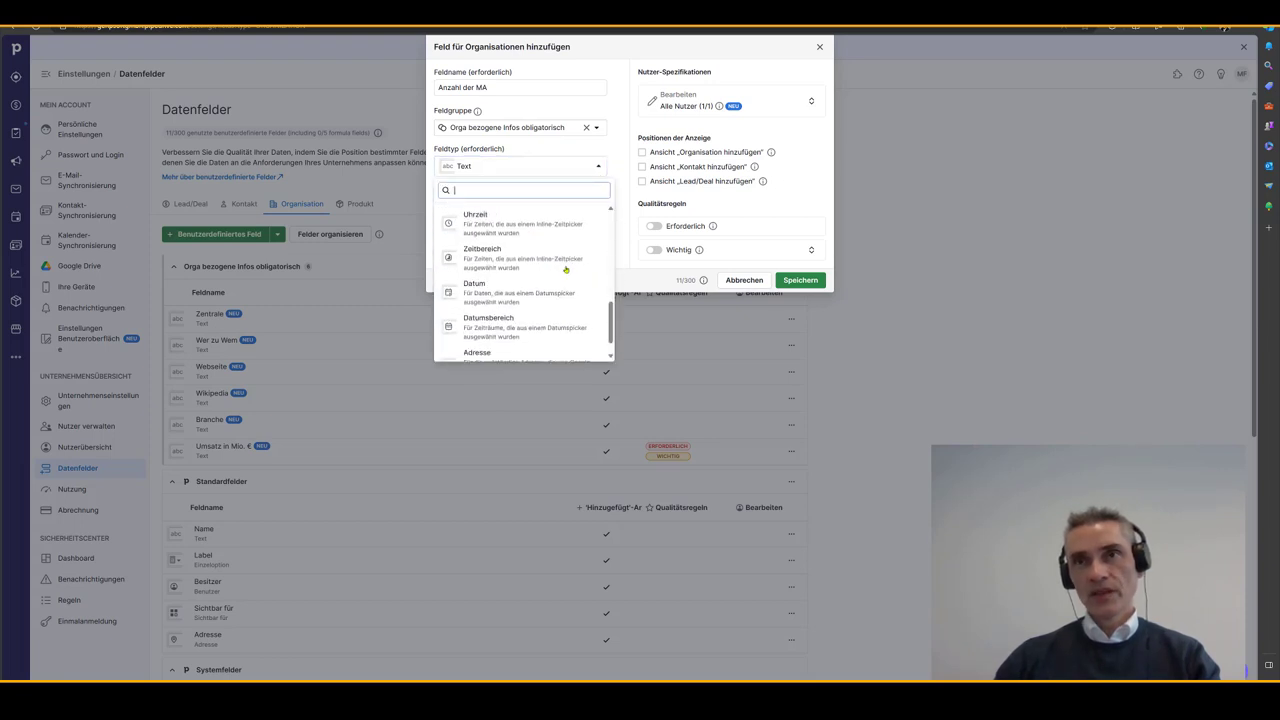
{"action": "scroll", "coordinate": [566, 270], "scroll_direction": "up", "scroll_amount": 2}
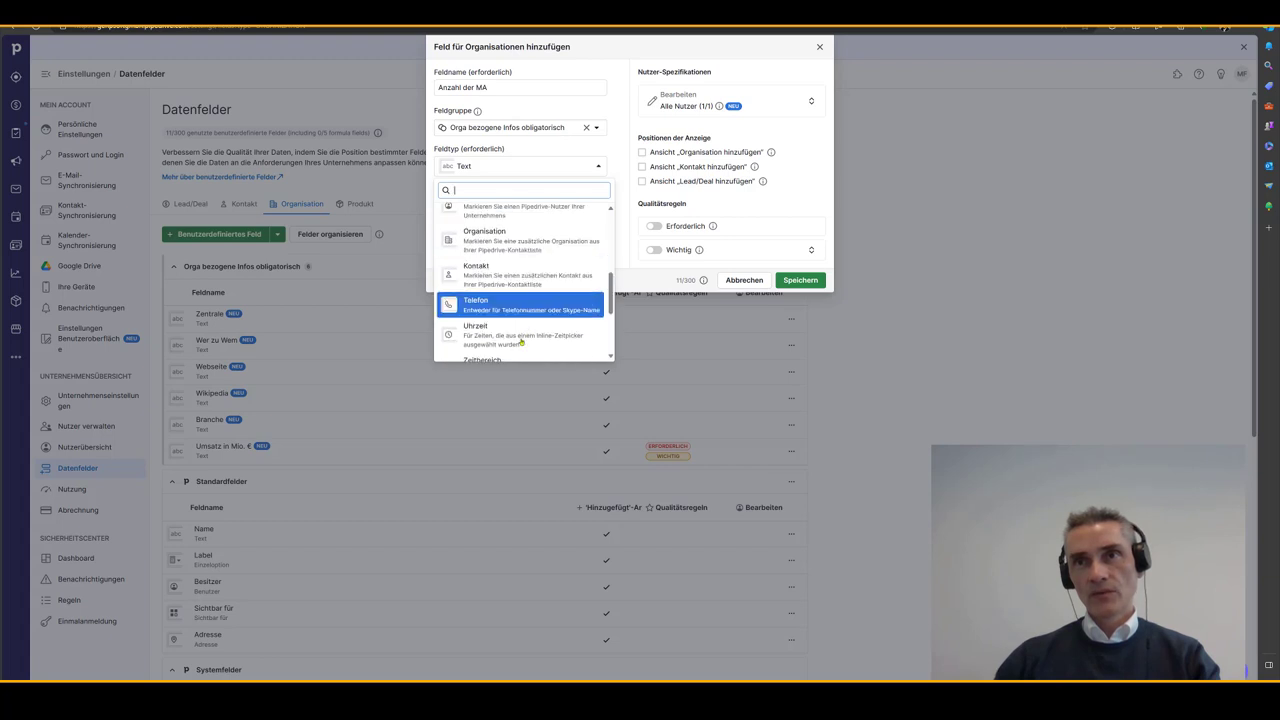
{"action": "left_click", "coordinate": [611, 292]}
{"action": "left_click_drag", "start_coordinate": [611, 292], "coordinate": [601, 334]}
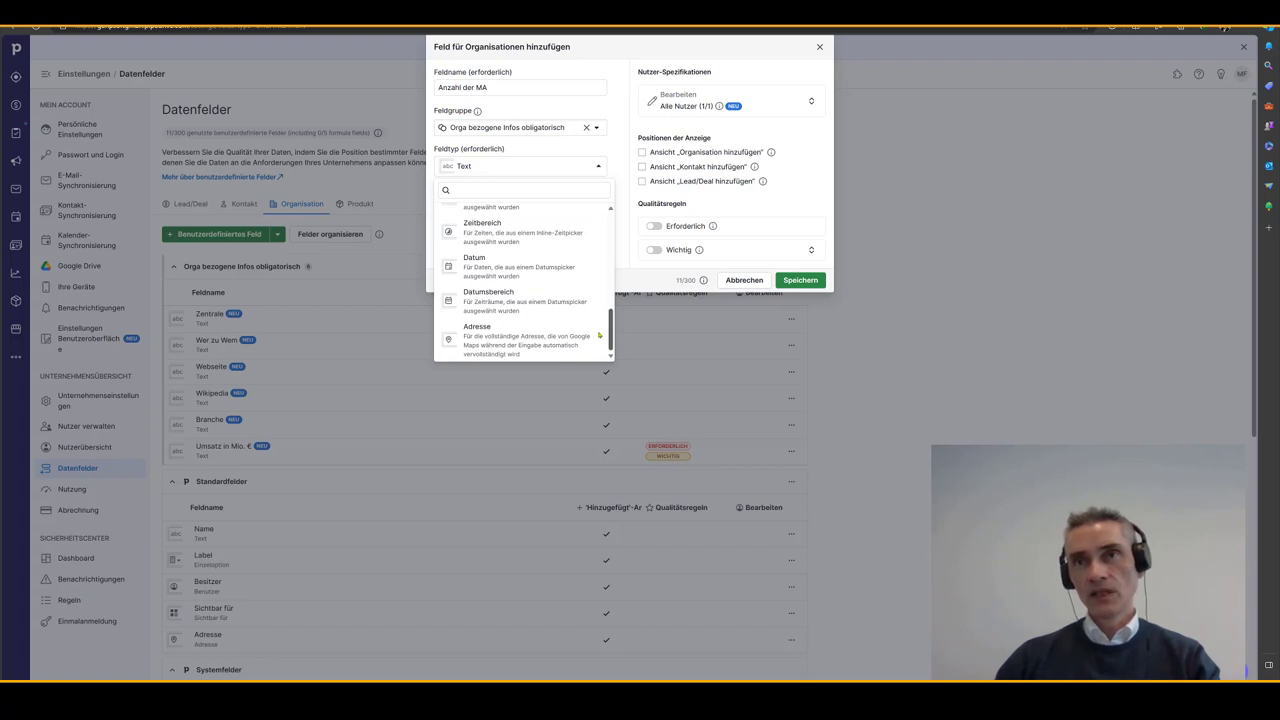
{"action": "scroll", "coordinate": [603, 286], "scroll_direction": "up", "scroll_amount": 5}
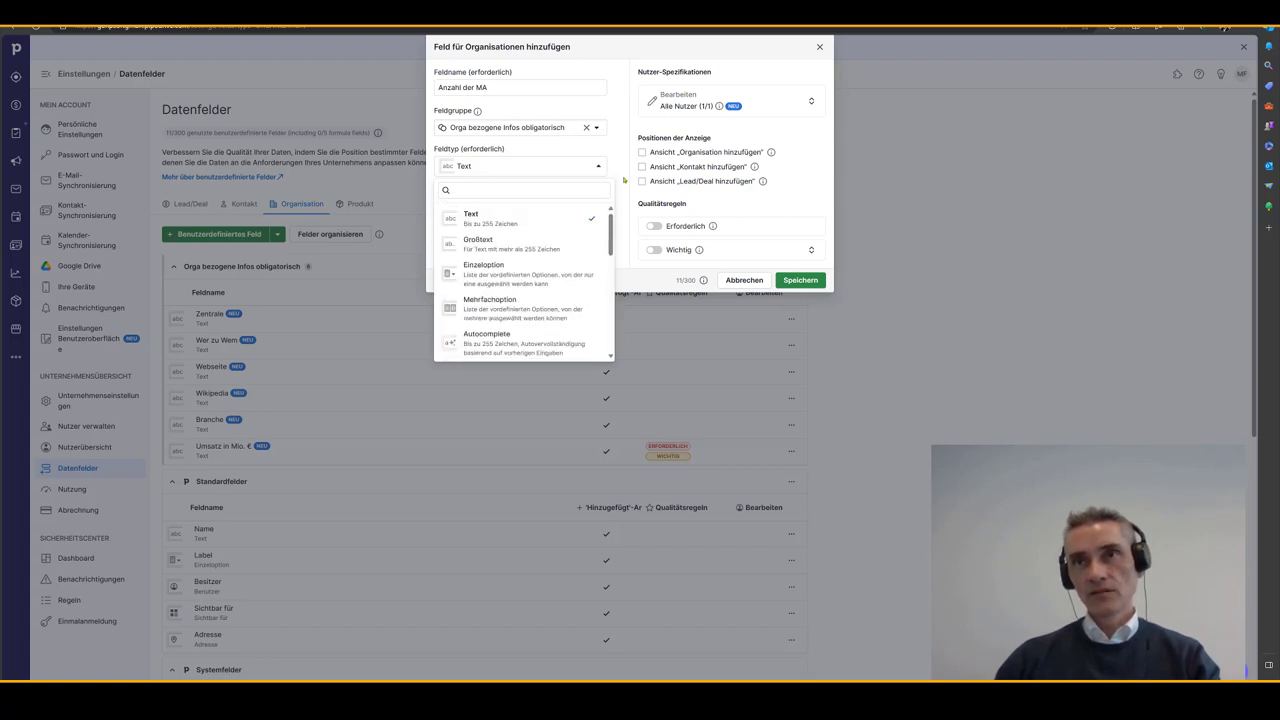
{"action": "left_click", "coordinate": [549, 219]}
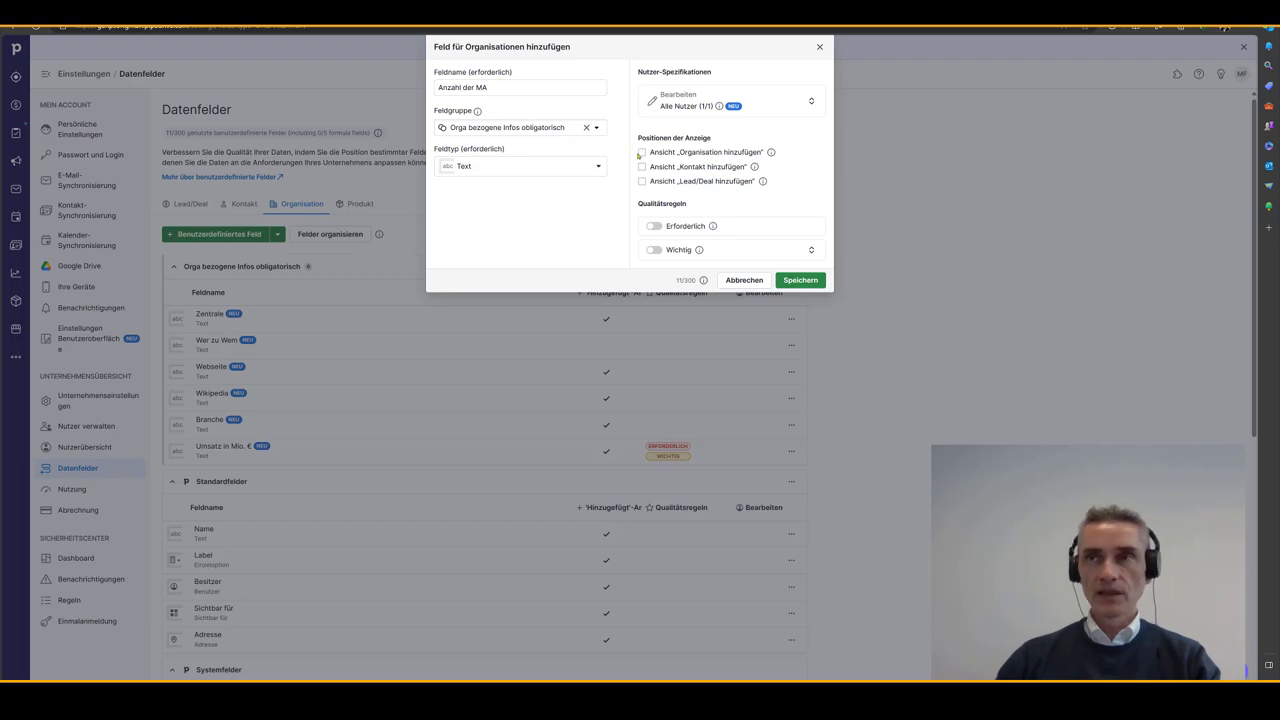
Show Anzahl der MA in the add views for organisation, contact and lead/deal, make it required, and save the field.
{"action": "left_click", "coordinate": [642, 152]}
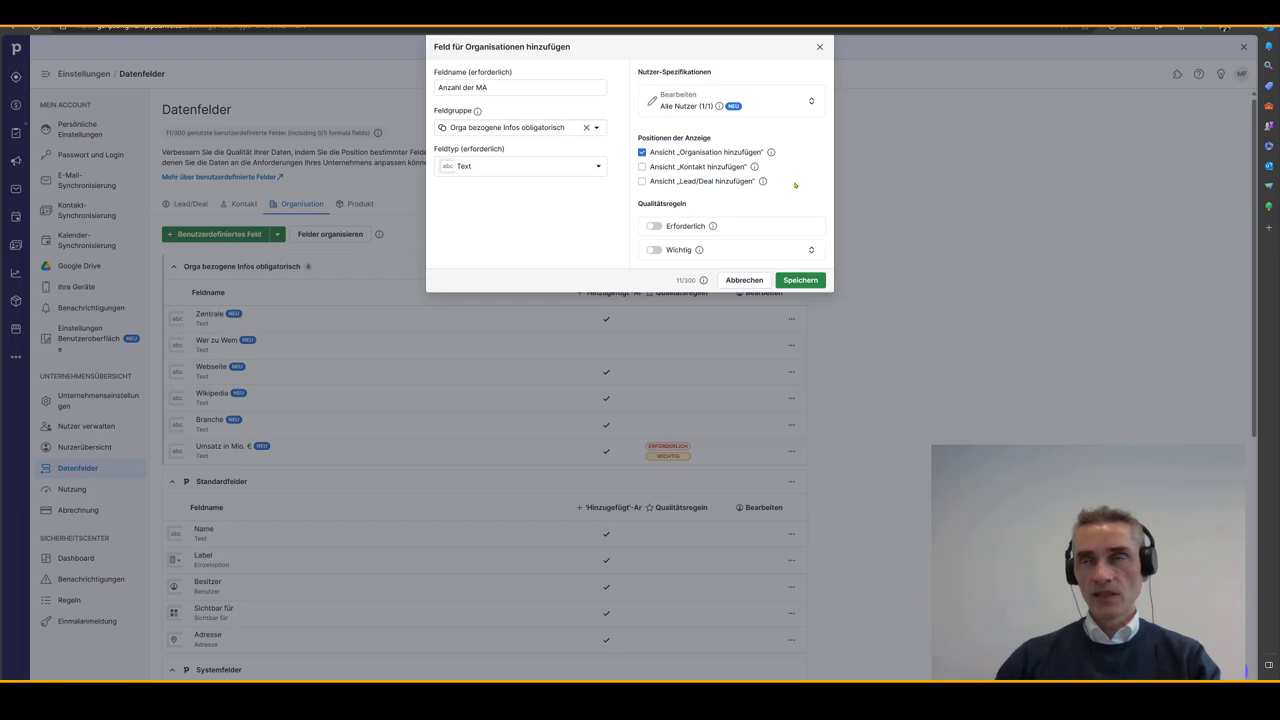
{"action": "left_click", "coordinate": [643, 182]}
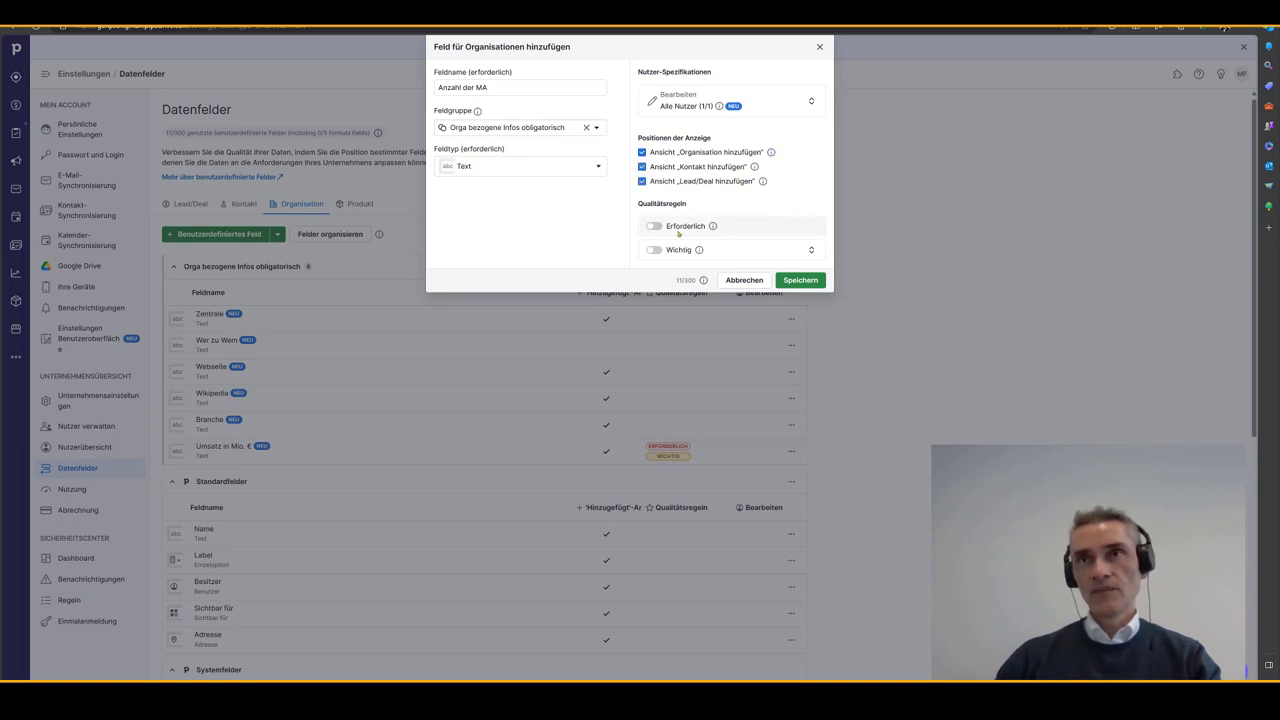
{"action": "left_click", "coordinate": [650, 229]}
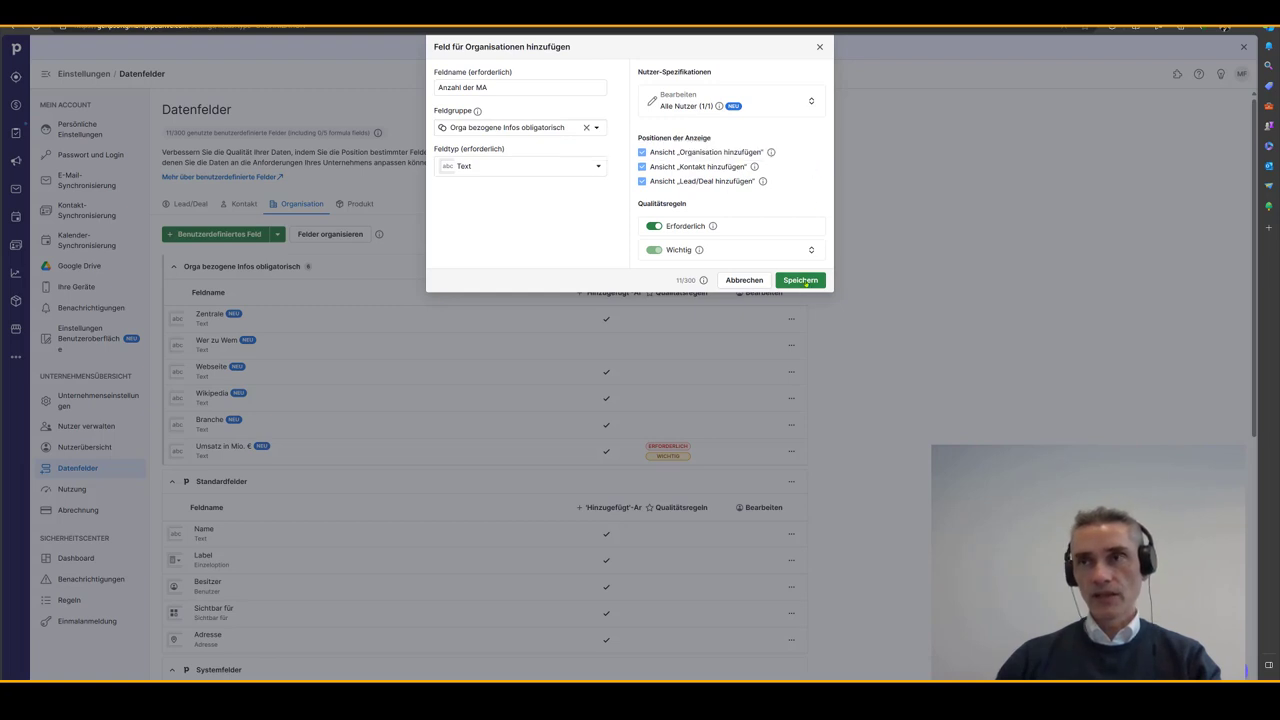
{"action": "left_click", "coordinate": [806, 280]}
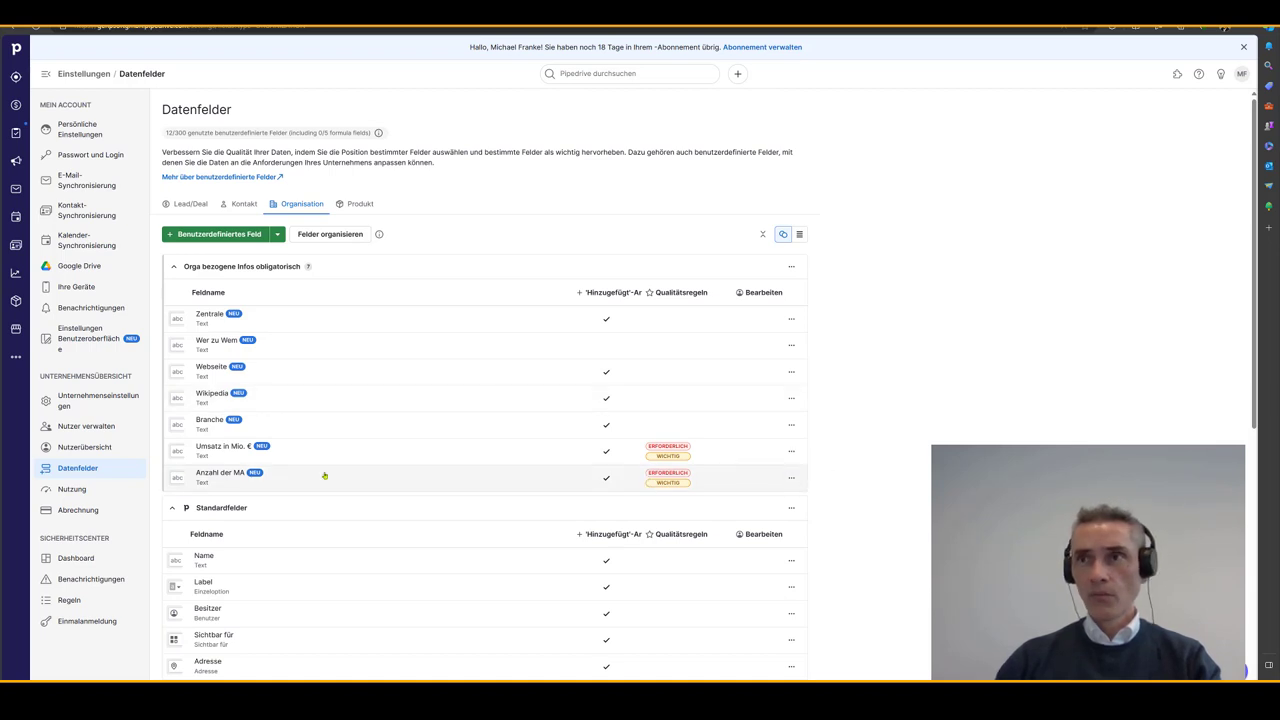
Start reordering the organisation fields, moving Wikipedia to the end of the Orga bezogene Infos obligatorisch group and Wer zu Wem directly before it.
{"action": "left_click_drag", "start_coordinate": [320, 397], "coordinate": [322, 448]}
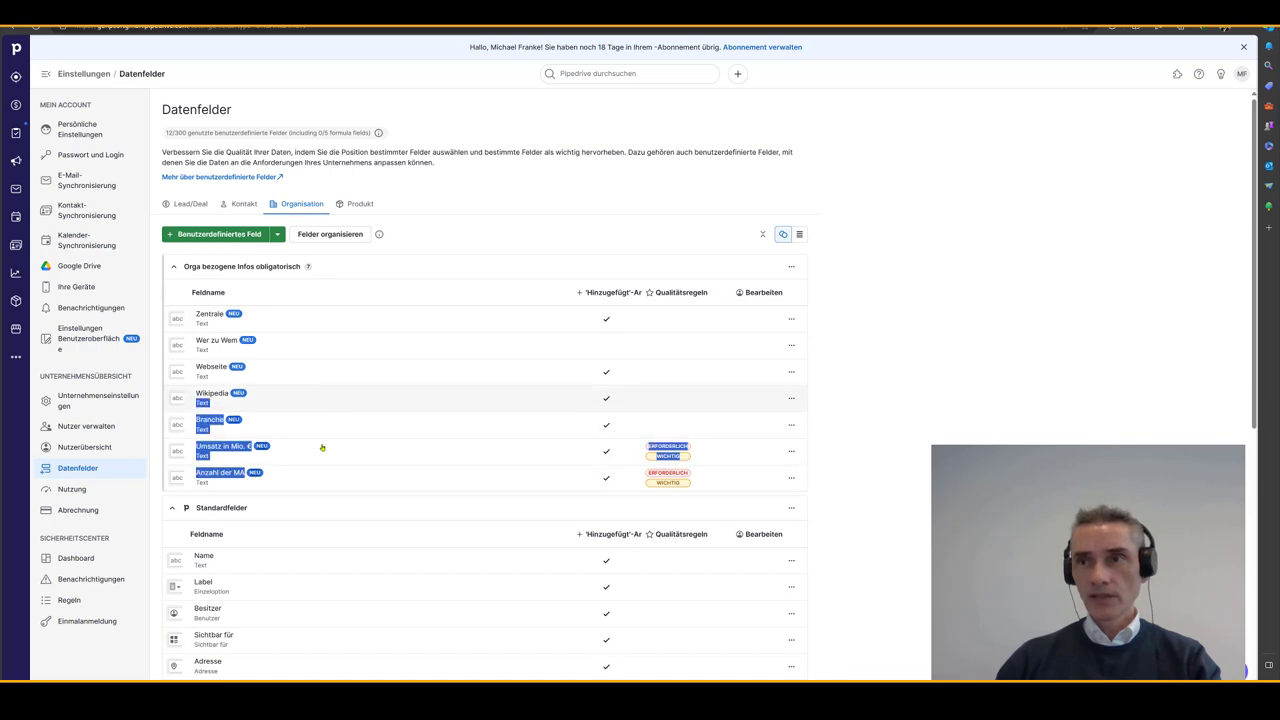
{"action": "left_click", "coordinate": [791, 480]}
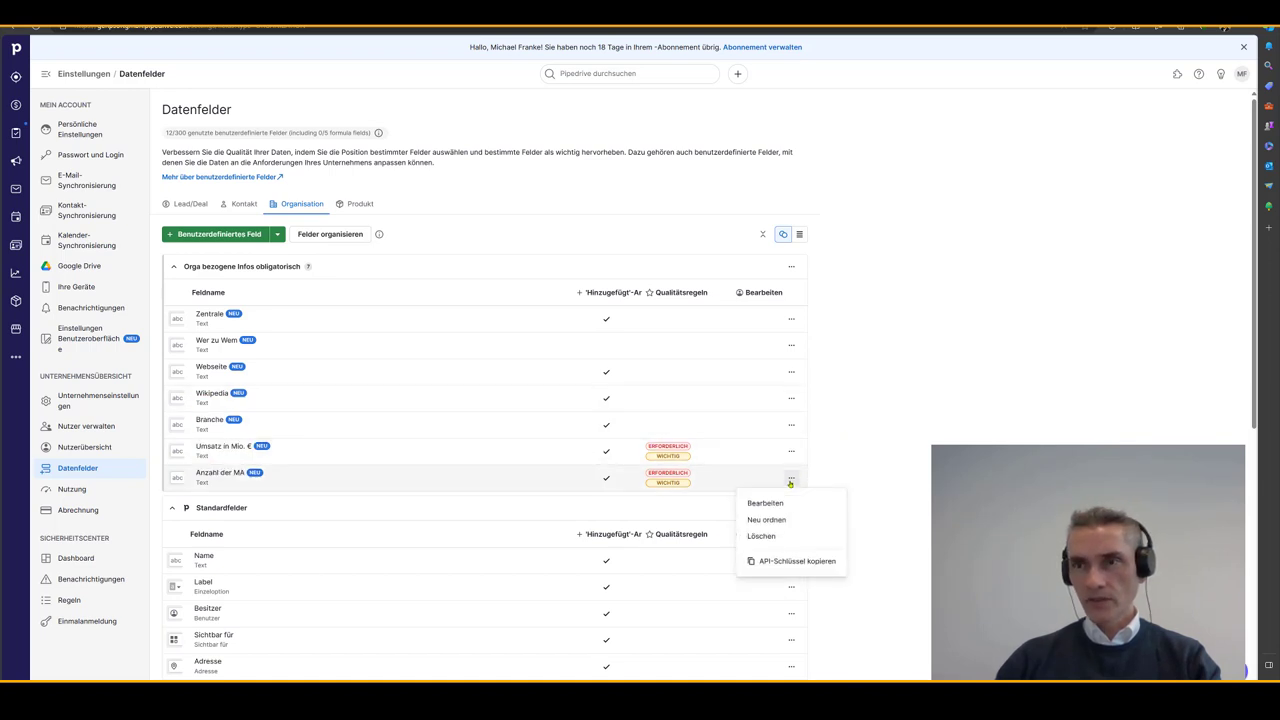
{"action": "left_click", "coordinate": [659, 483]}
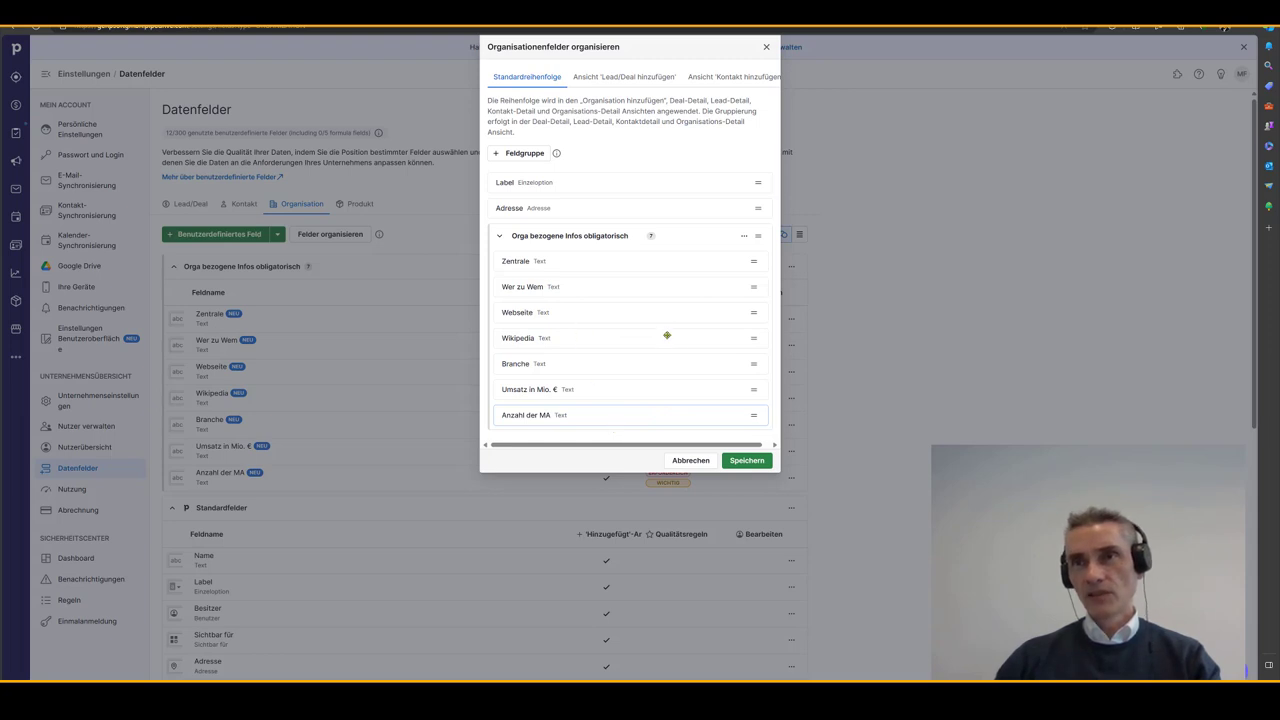
{"action": "left_click_drag", "start_coordinate": [669, 366], "coordinate": [671, 420]}
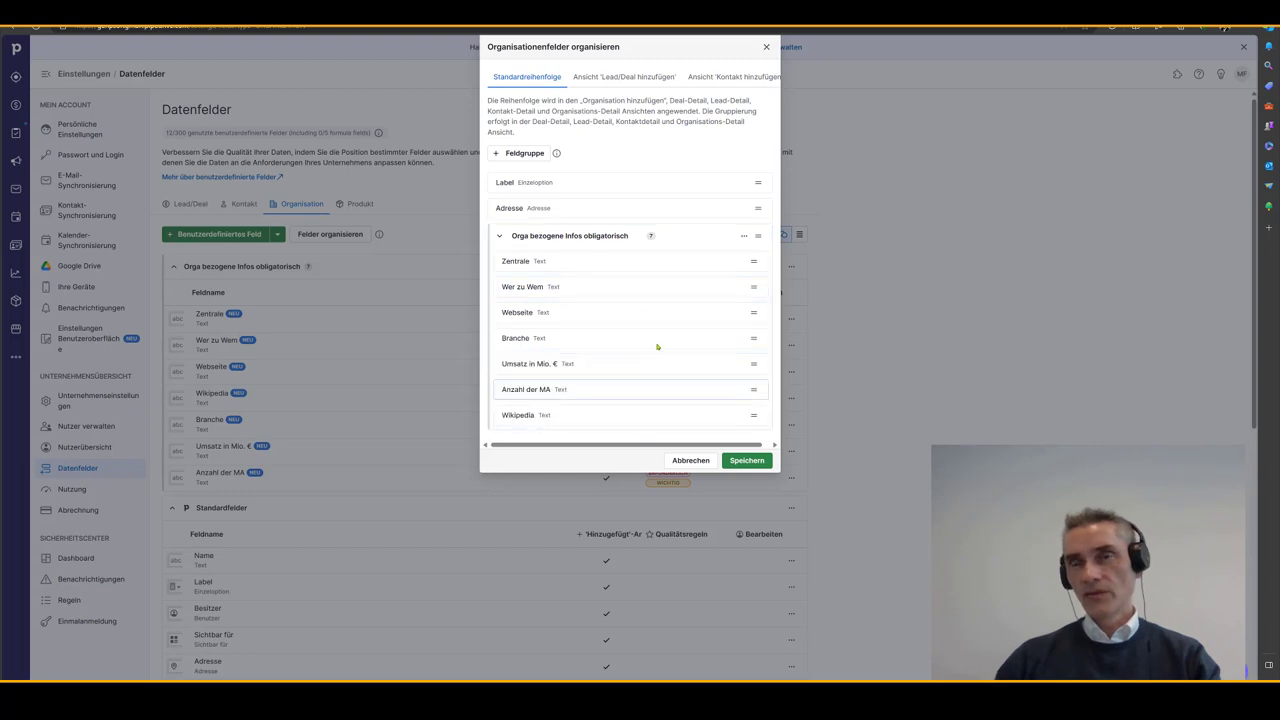
{"action": "left_click_drag", "start_coordinate": [642, 287], "coordinate": [660, 397]}
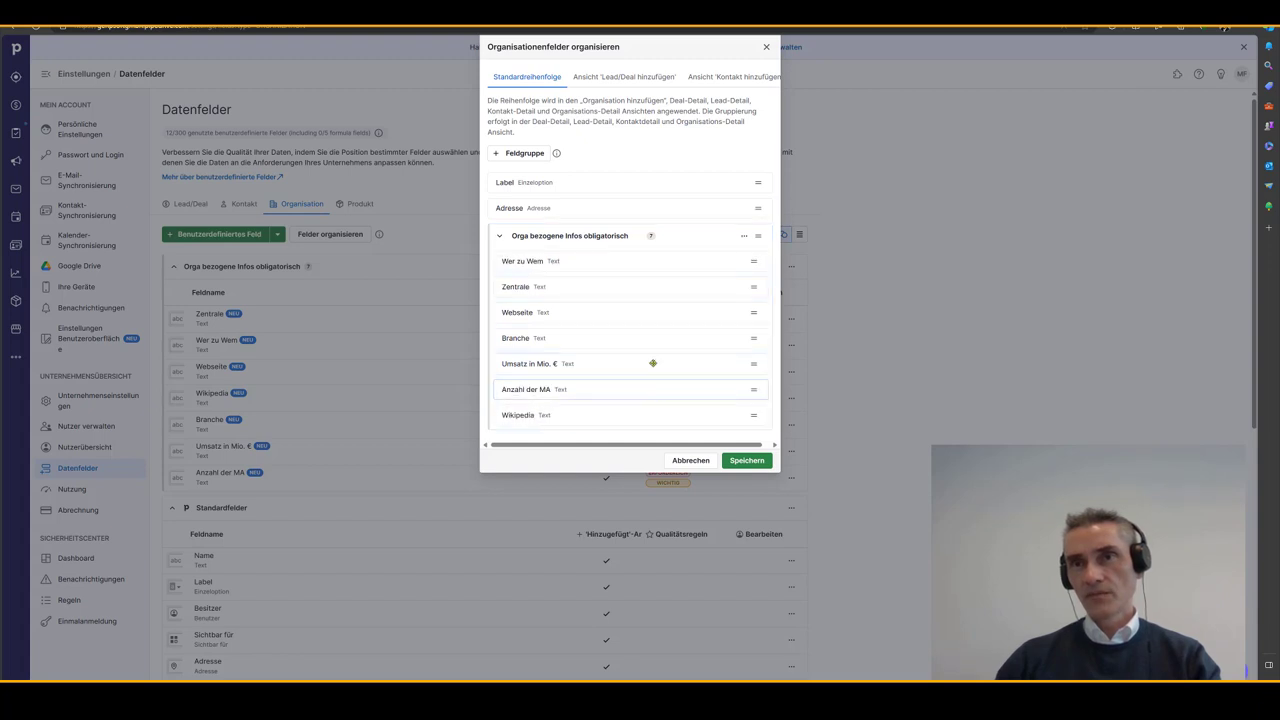
{"action": "left_click_drag", "start_coordinate": [614, 261], "coordinate": [630, 398]}
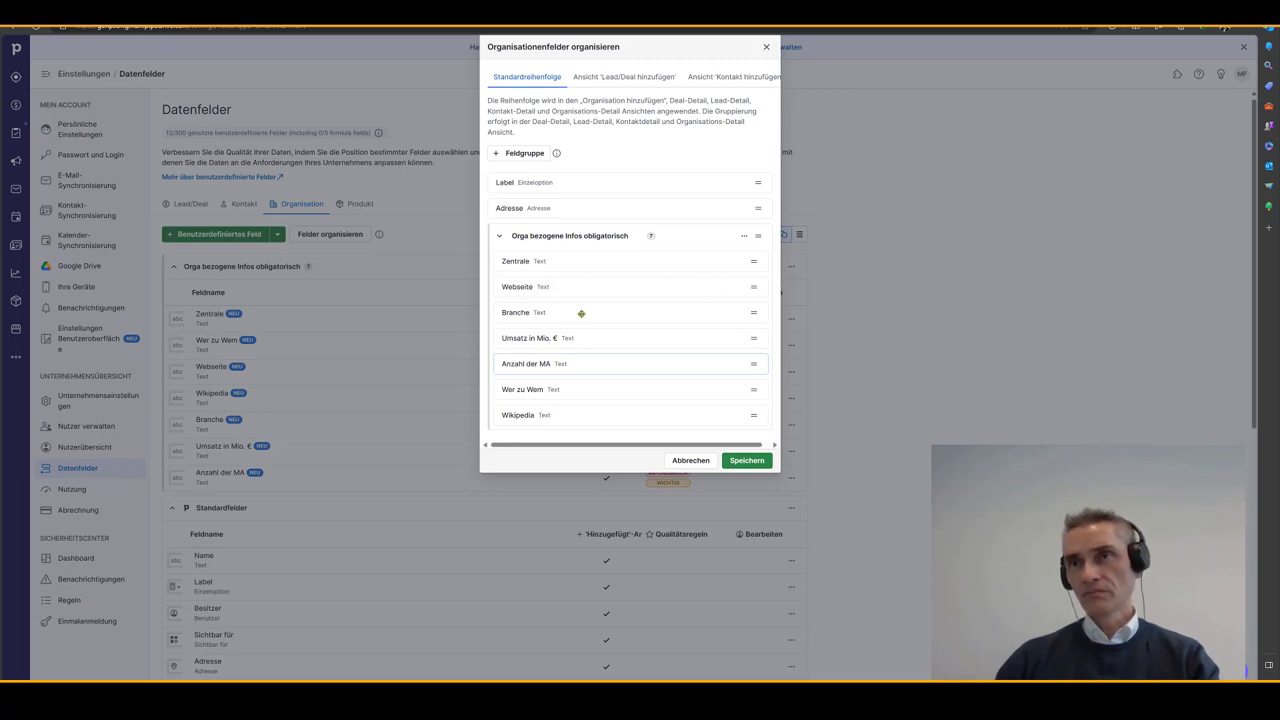
Put Branche, Umsatz in Mio. € and Anzahl der MA first in the group, in that order, and save the field order.
{"action": "left_click_drag", "start_coordinate": [667, 312], "coordinate": [669, 262]}
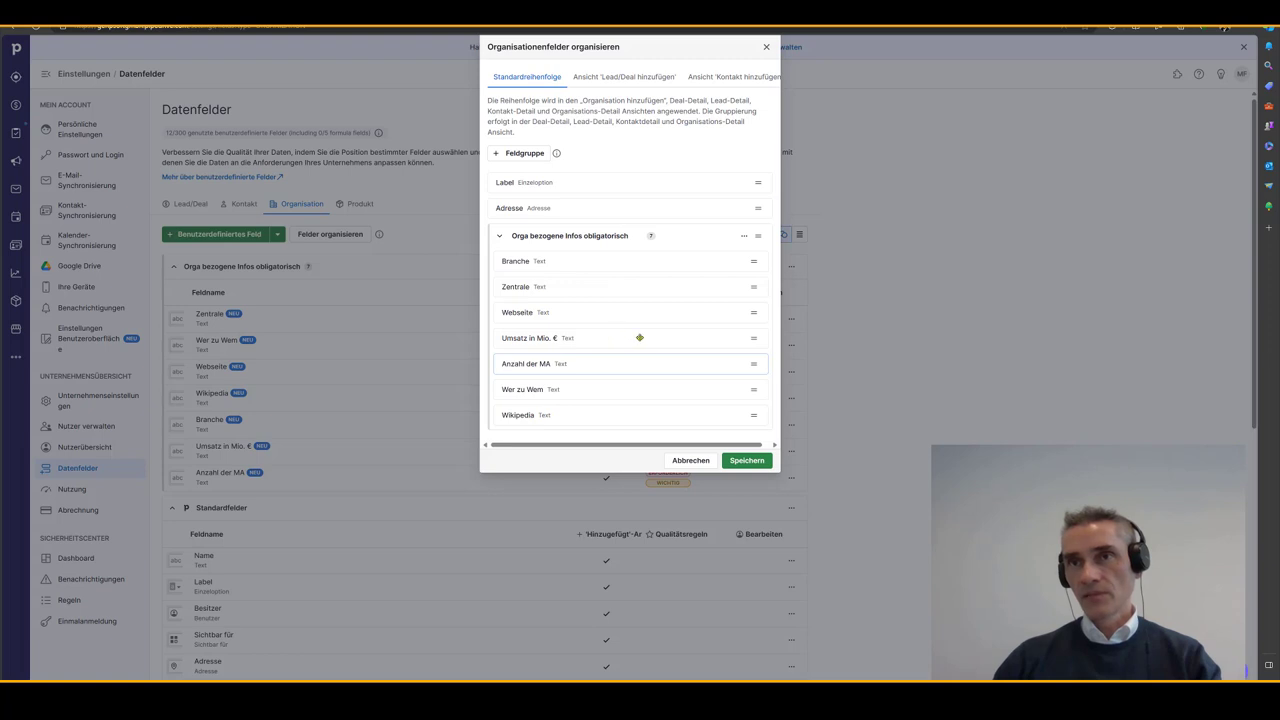
{"action": "left_click_drag", "start_coordinate": [636, 299], "coordinate": [633, 288]}
{"action": "mouse_move", "coordinate": [625, 362]}
{"action": "left_mouse_down"}
{"action": "mouse_move", "coordinate": [623, 303]}
{"action": "mouse_move", "coordinate": [630, 338]}
{"action": "left_mouse_up"}
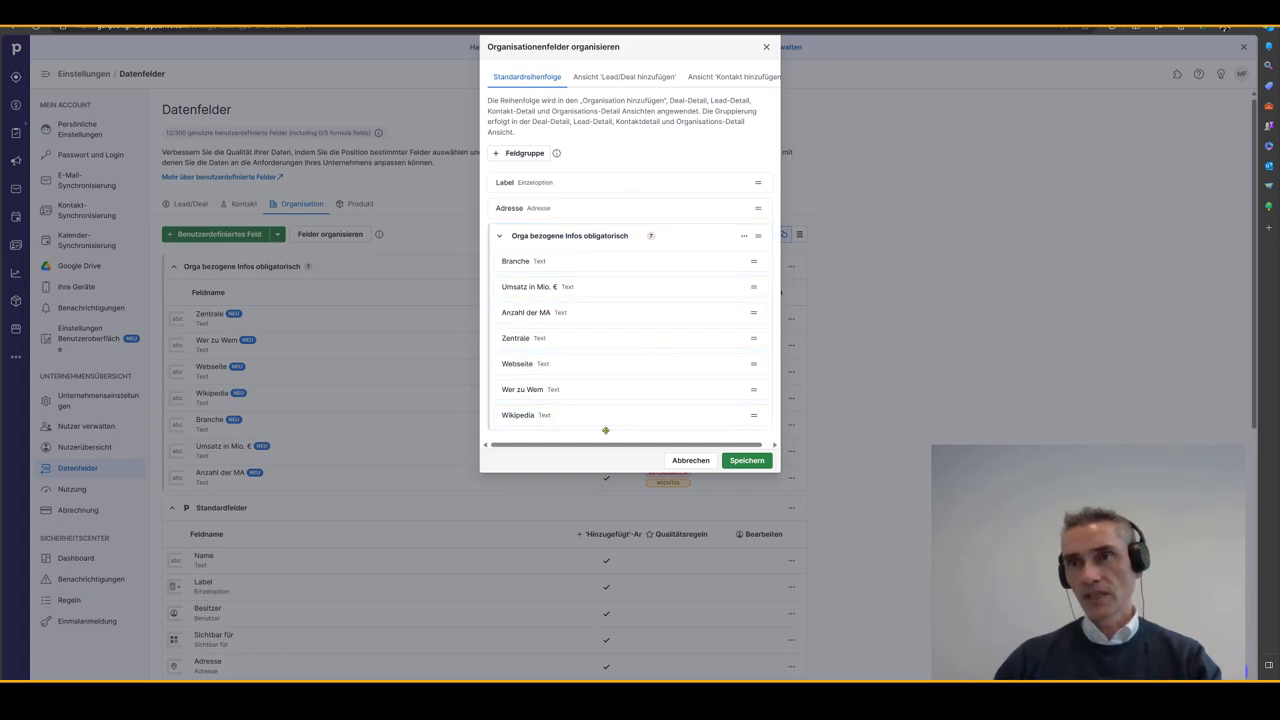
{"action": "left_click", "coordinate": [747, 460]}
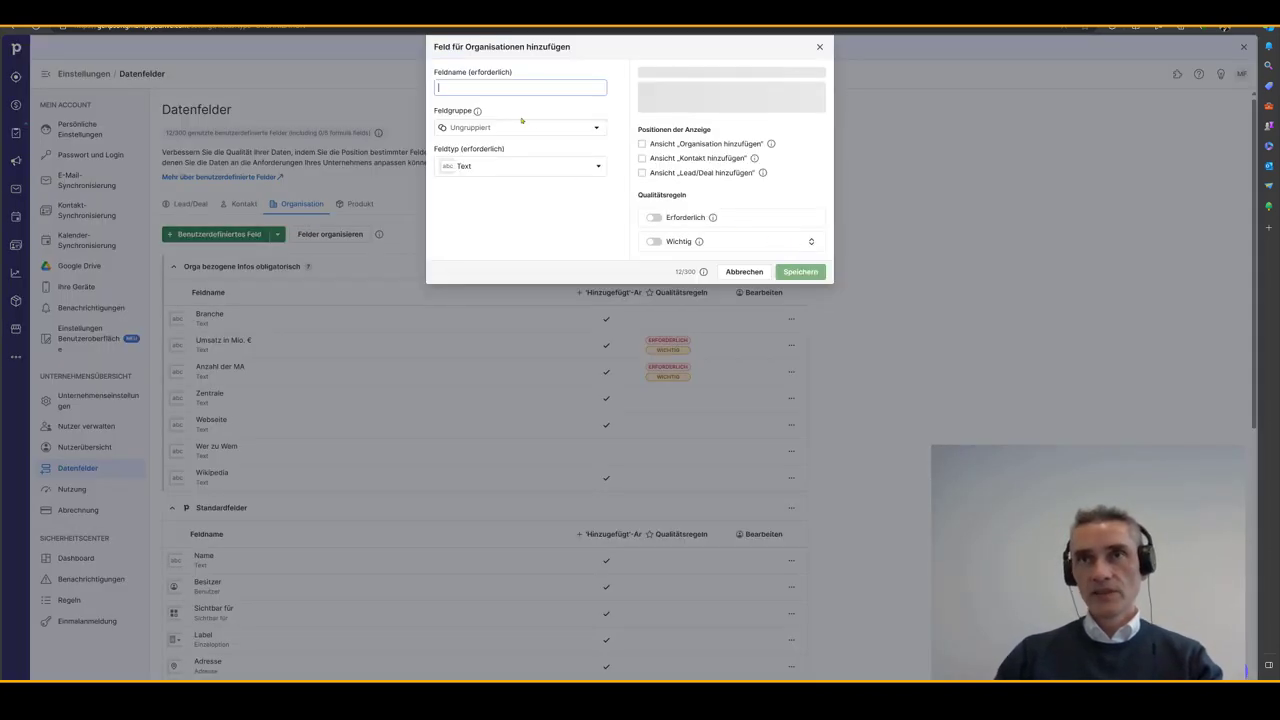
{"action": "type", "text": "Company domain"}
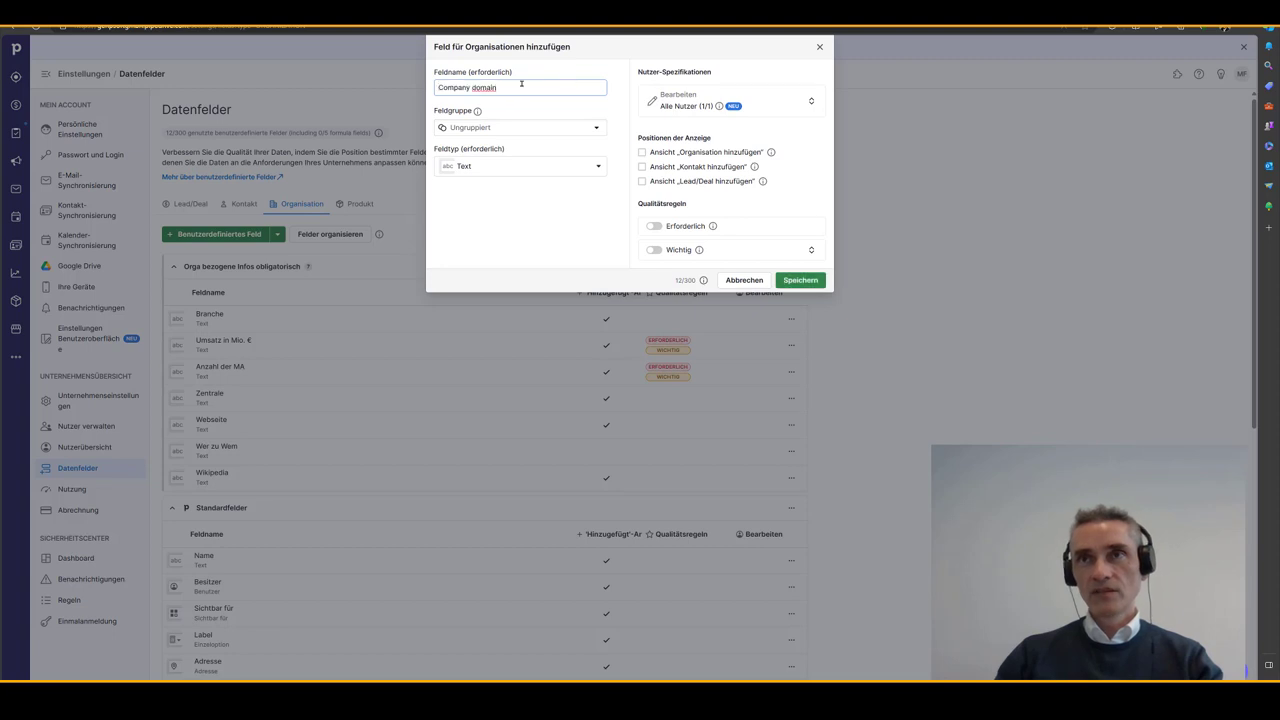
{"action": "left_click", "coordinate": [594, 89]}
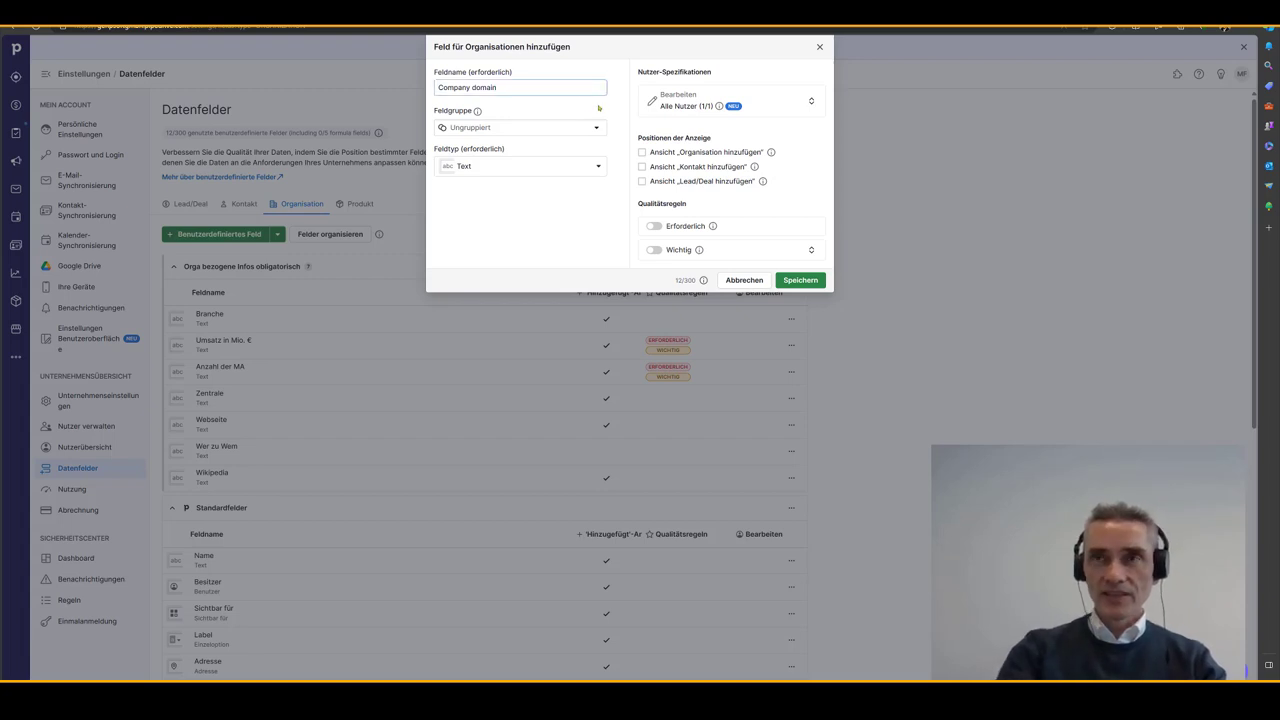
{"action": "type", "text": "www"}
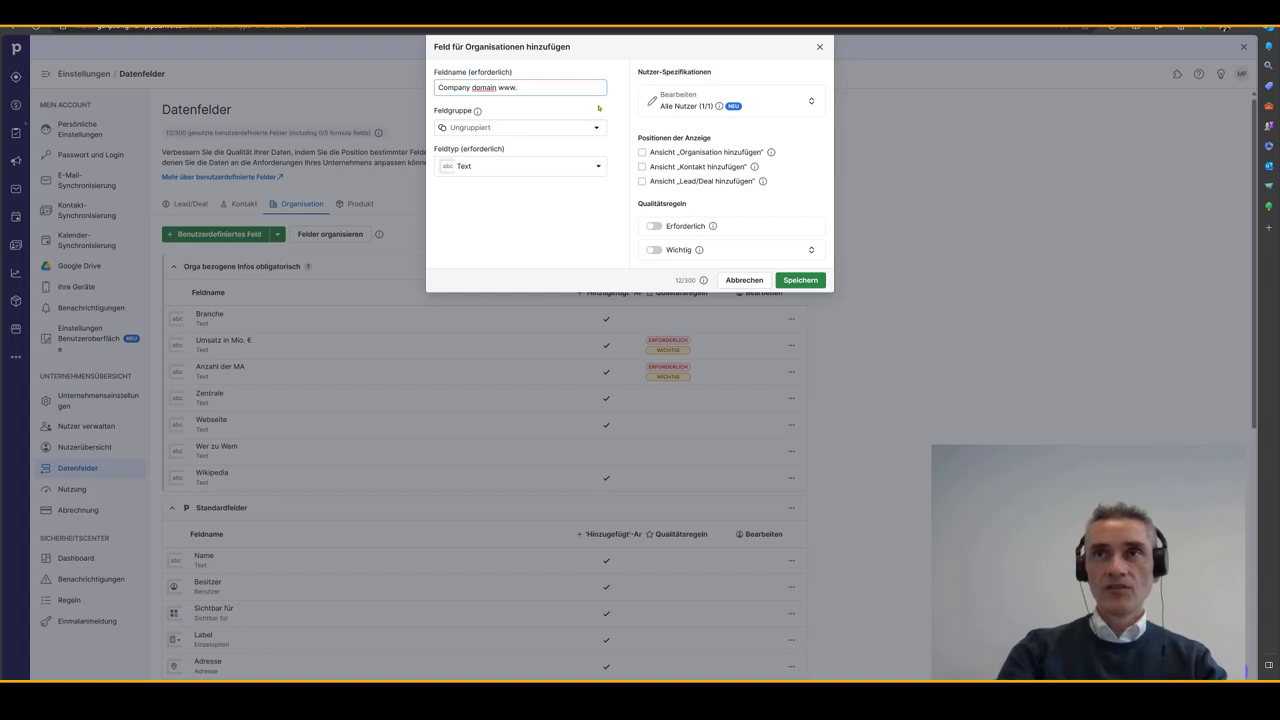
{"action": "type", "text": ".fiel"}
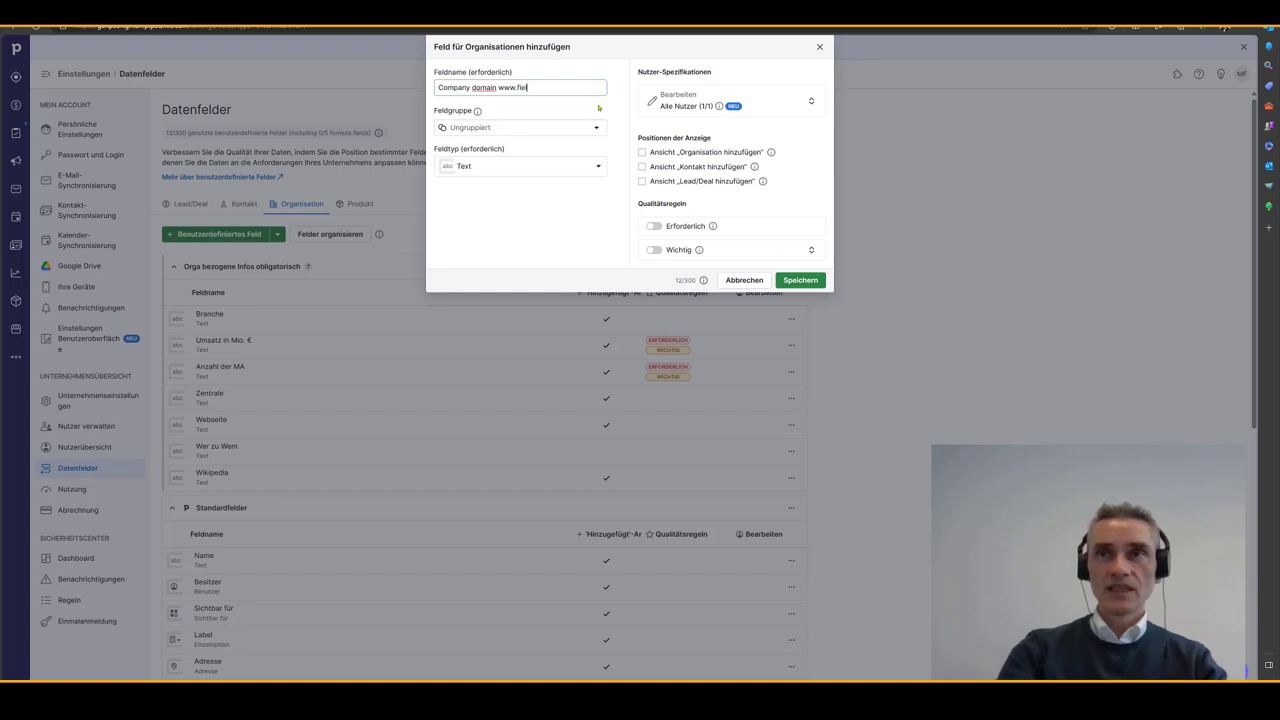
{"action": "type", "text": "mann.de"}
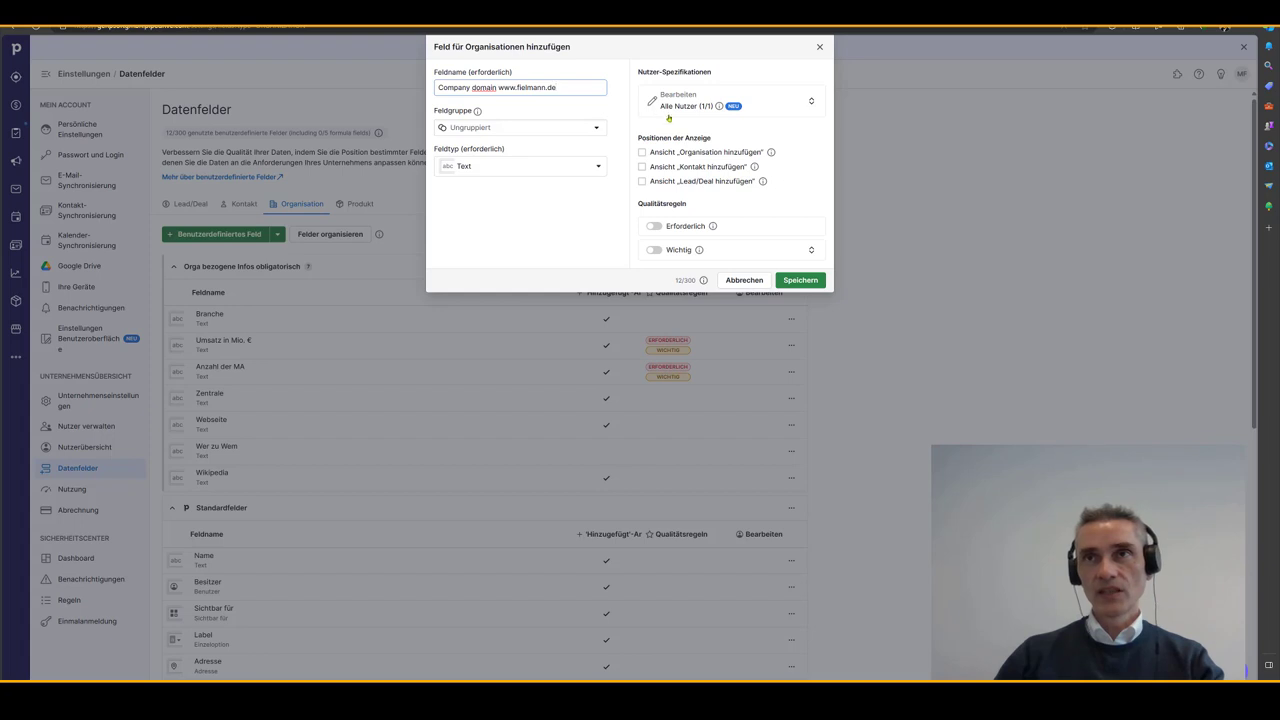
Shorten the new organisation field's name to Company Domain, removing the web address and capitalising the second word.
{"action": "left_click_drag", "start_coordinate": [557, 87], "coordinate": [497, 87]}
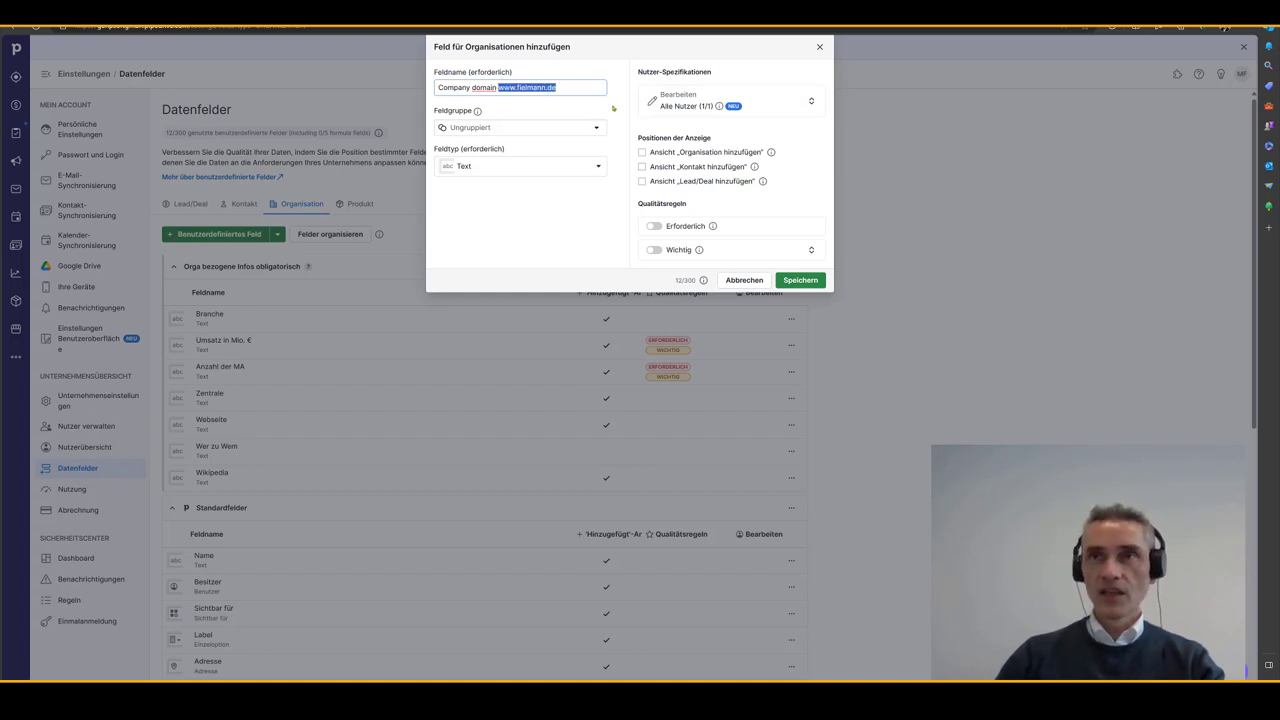
{"action": "key", "text": "BackSpace"}
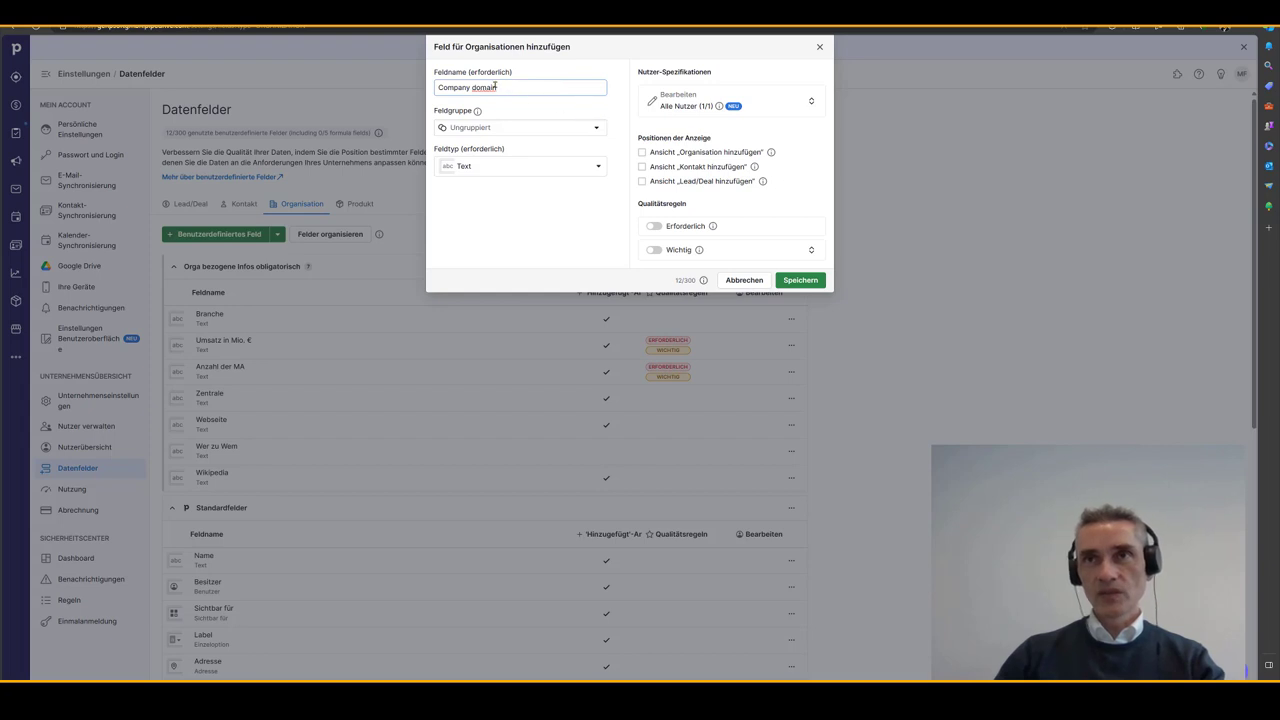
{"action": "left_click_drag", "start_coordinate": [478, 87], "coordinate": [471, 87]}
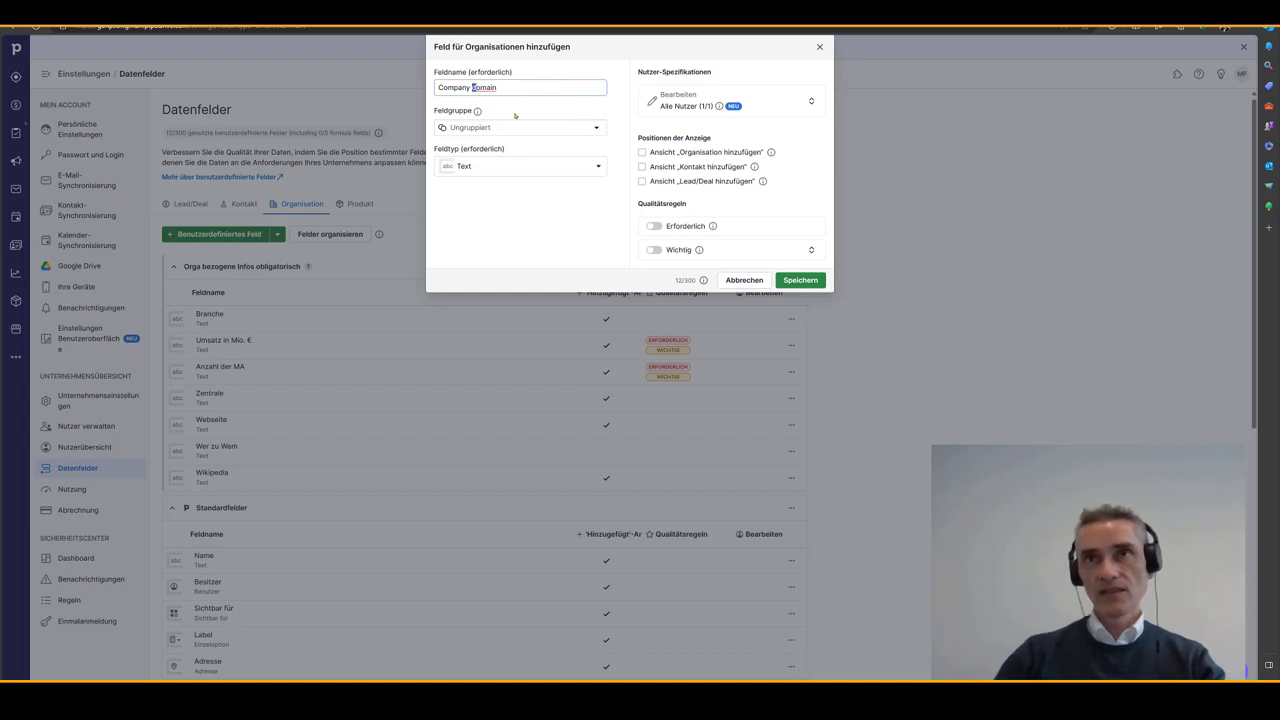
{"action": "type", "text": "D"}
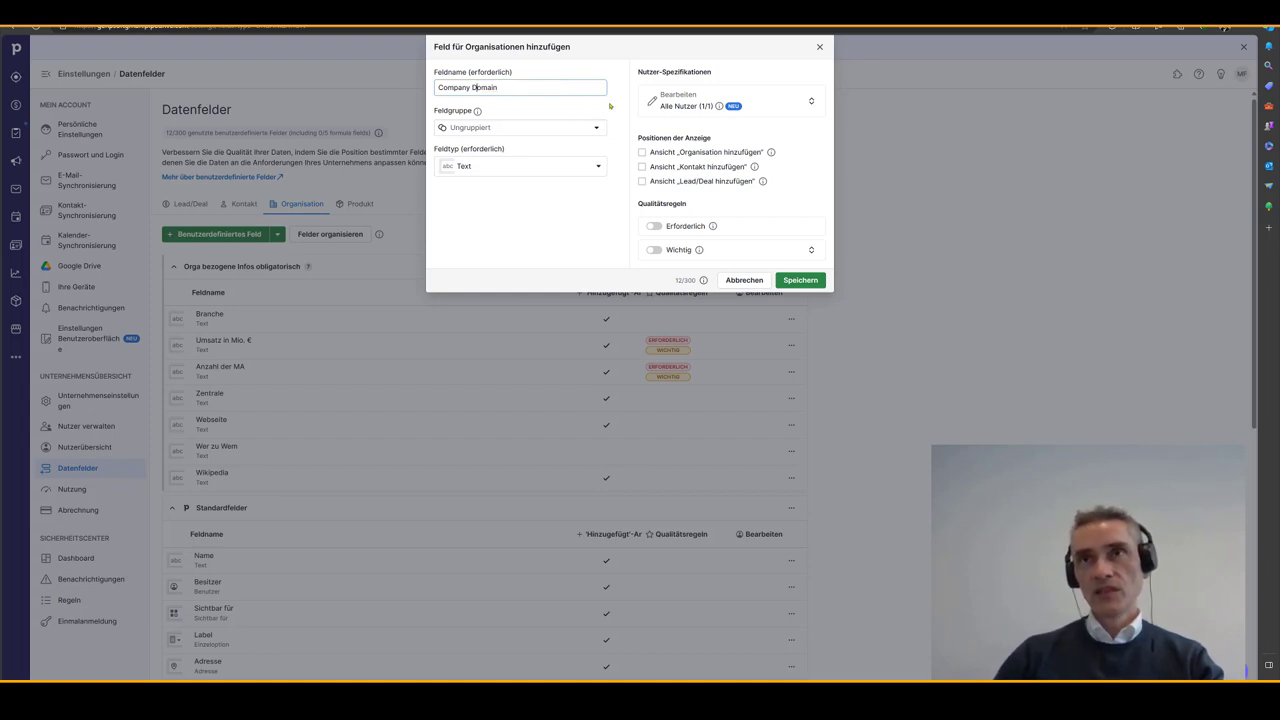
{"action": "left_click", "coordinate": [529, 86]}
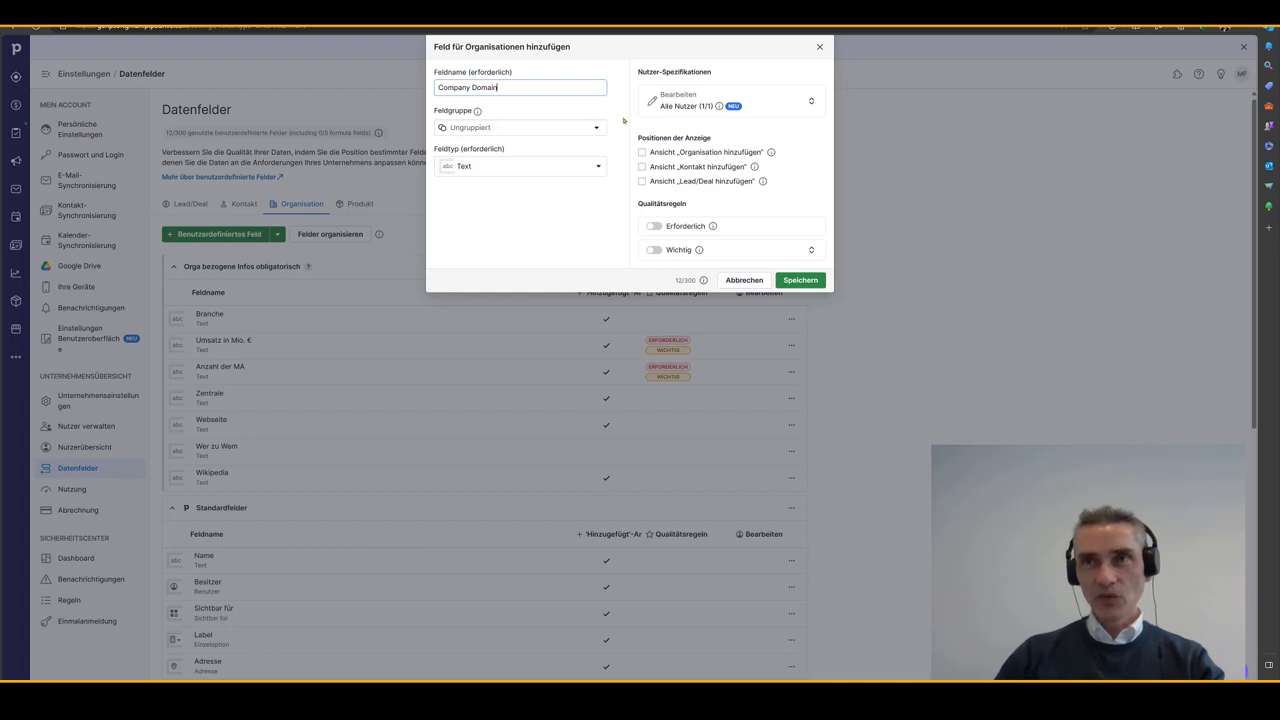
Assign Company Domain to the Orga bezogene Infos obligatorisch group, show it in the add-organisation view, and save the field.
{"action": "left_click", "coordinate": [597, 130]}
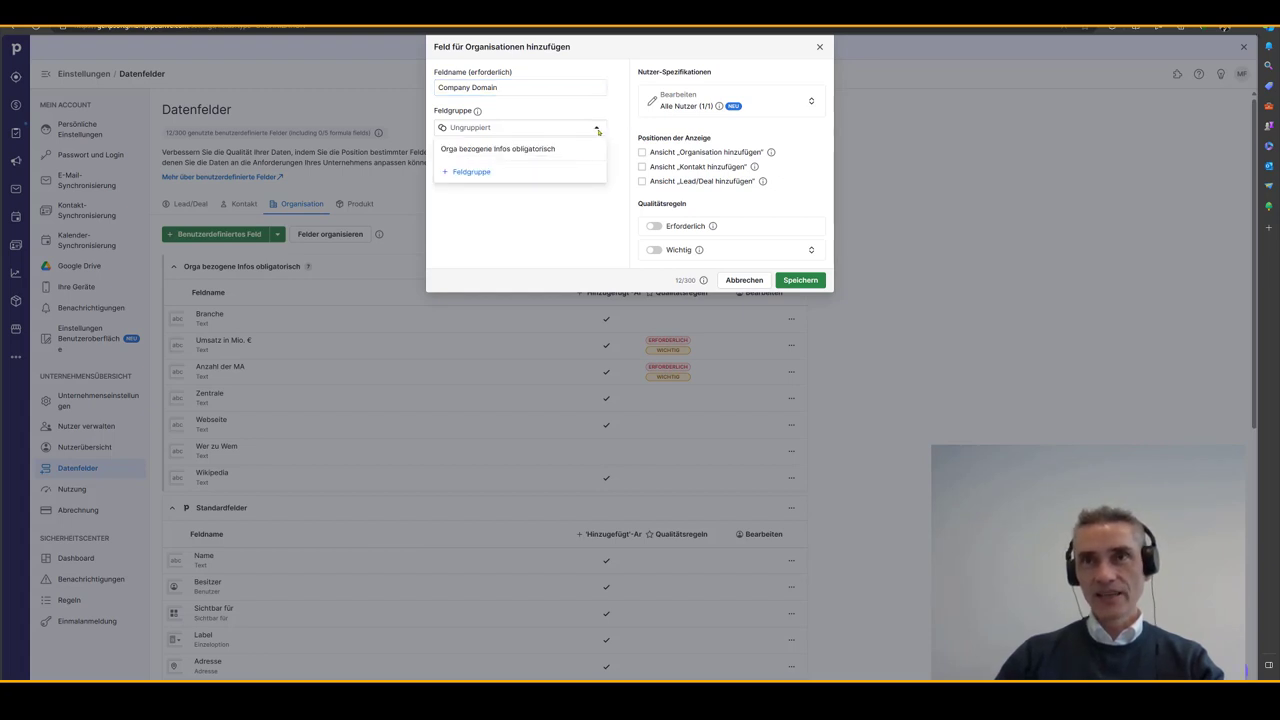
{"action": "left_click", "coordinate": [512, 150]}
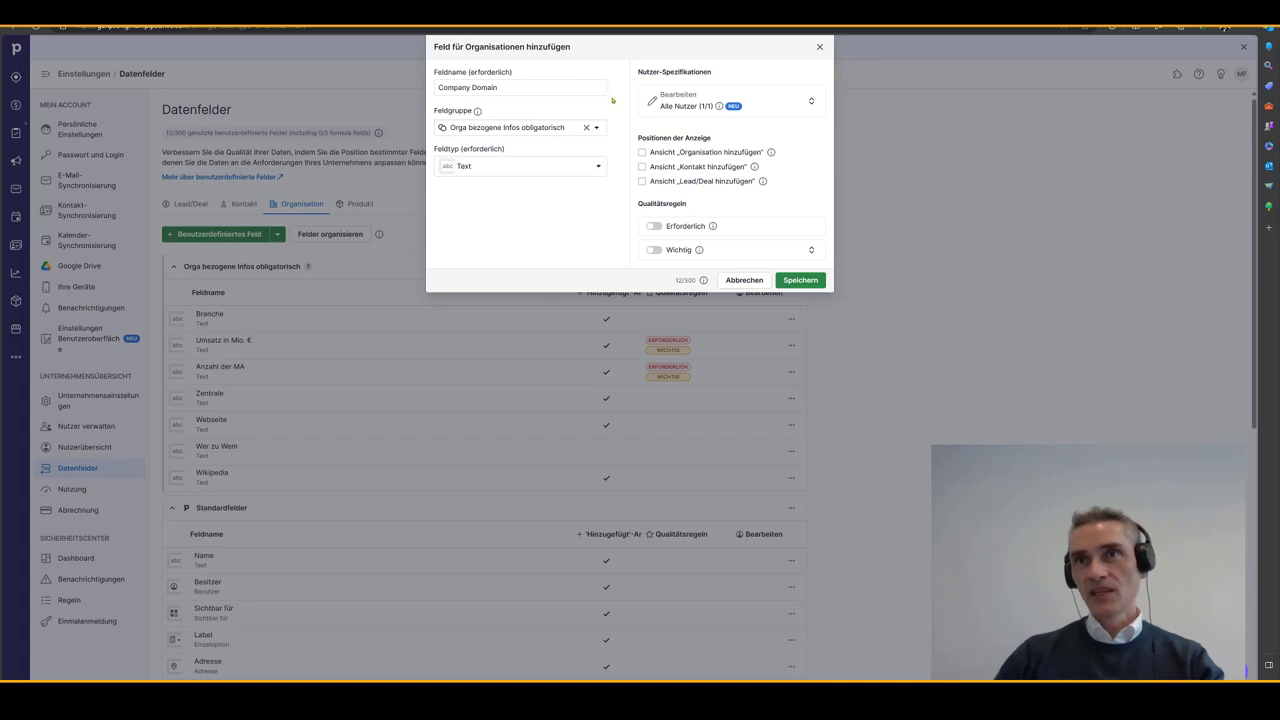
{"action": "left_click", "coordinate": [597, 168]}
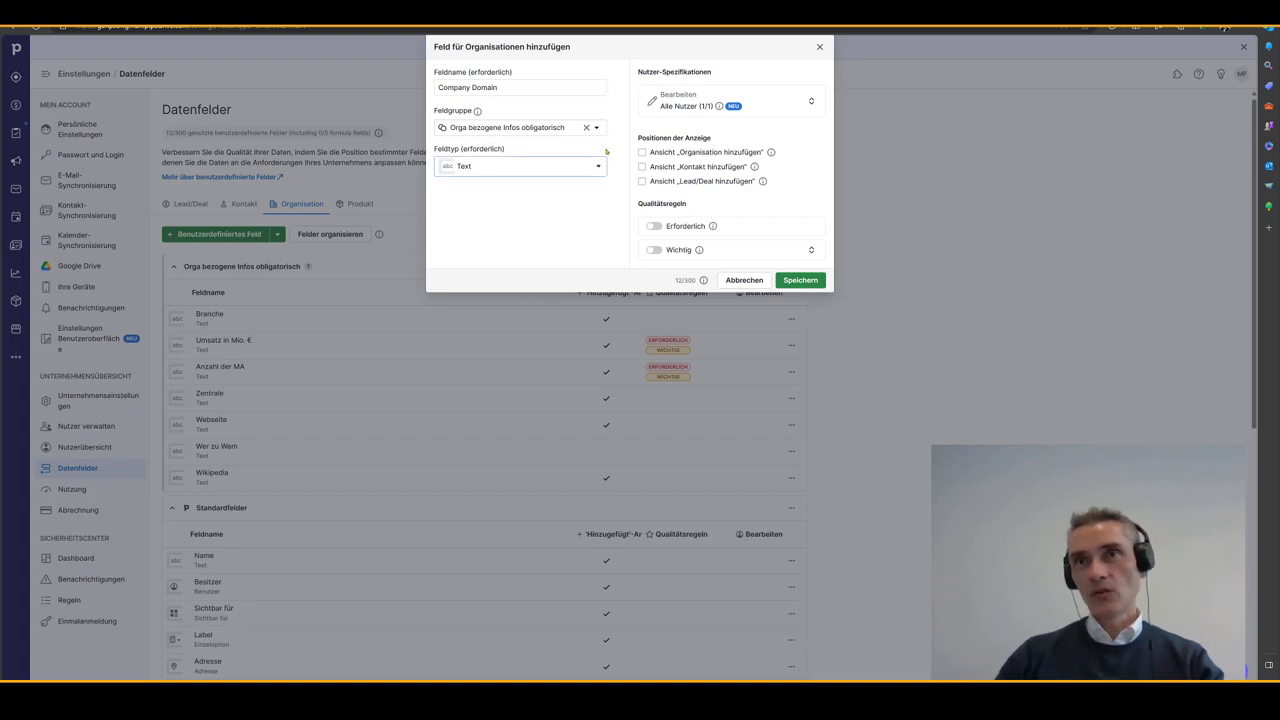
{"action": "left_click", "coordinate": [609, 147]}
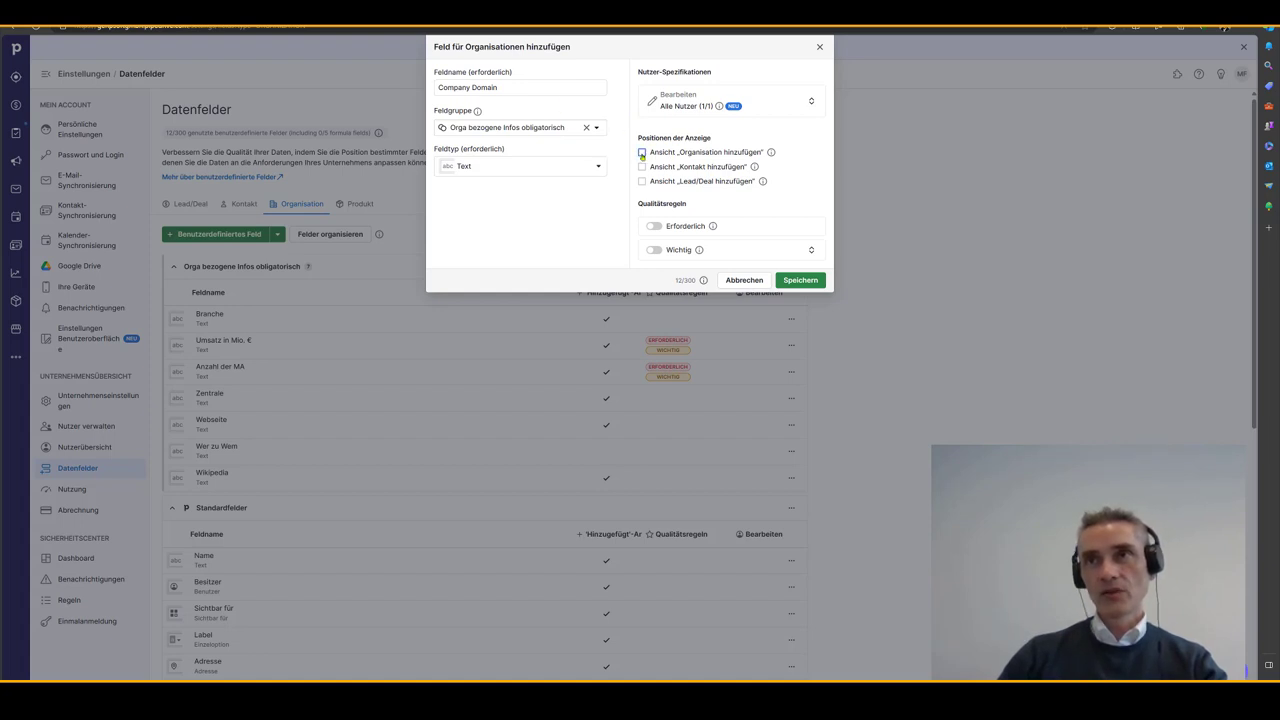
{"action": "left_click", "coordinate": [703, 153]}
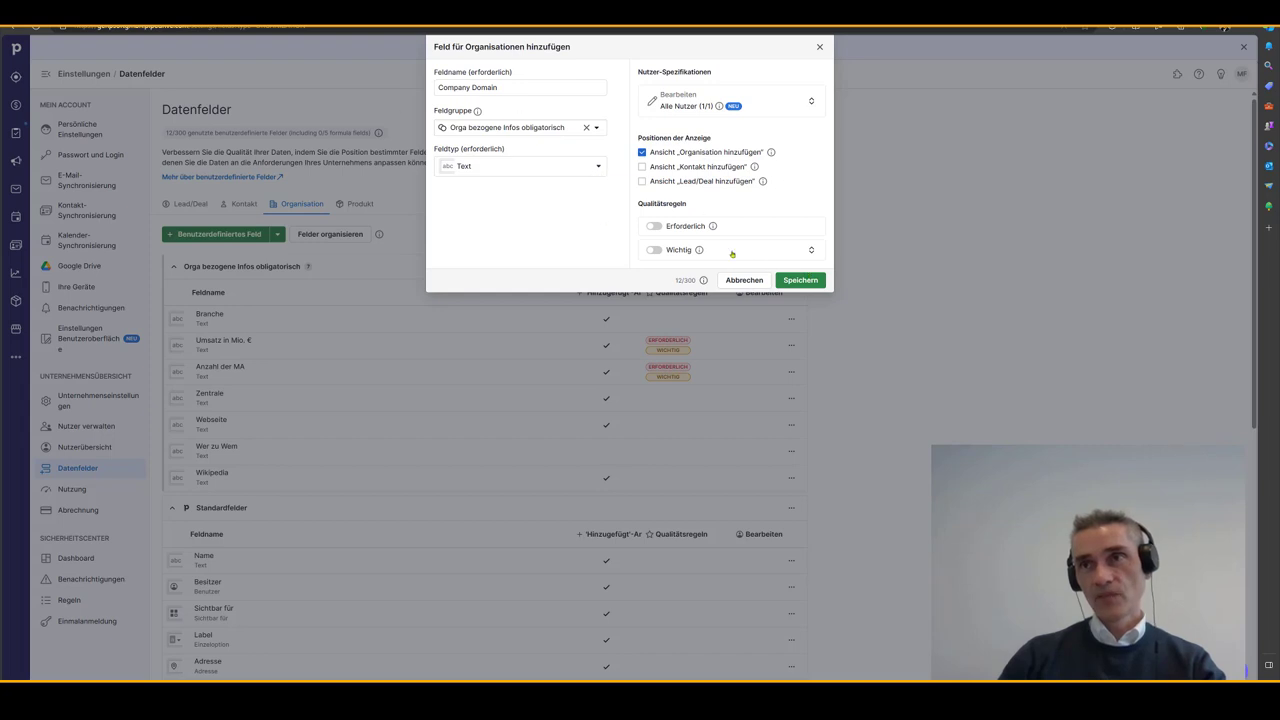
{"action": "left_click", "coordinate": [808, 281]}
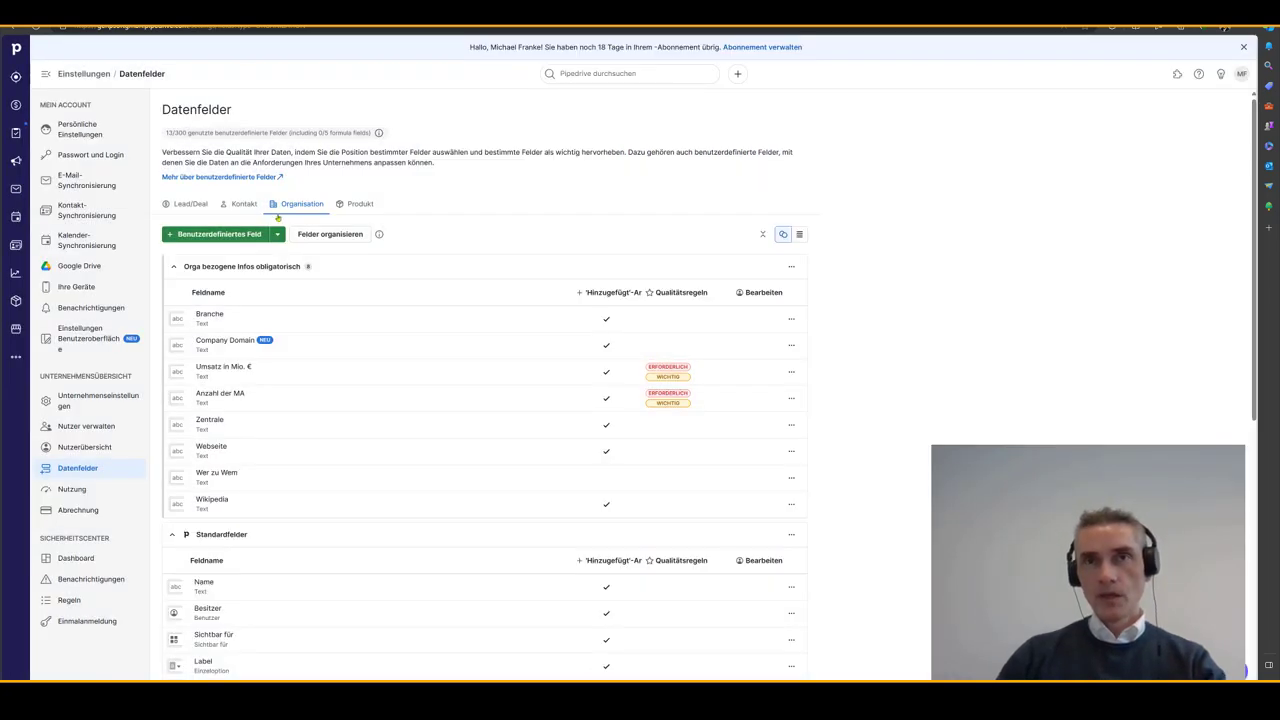
Create a required organisation text field Quelle in the Orga bezogene Infos obligatorisch group, shown in all three add views.
{"action": "left_click", "coordinate": [218, 234]}
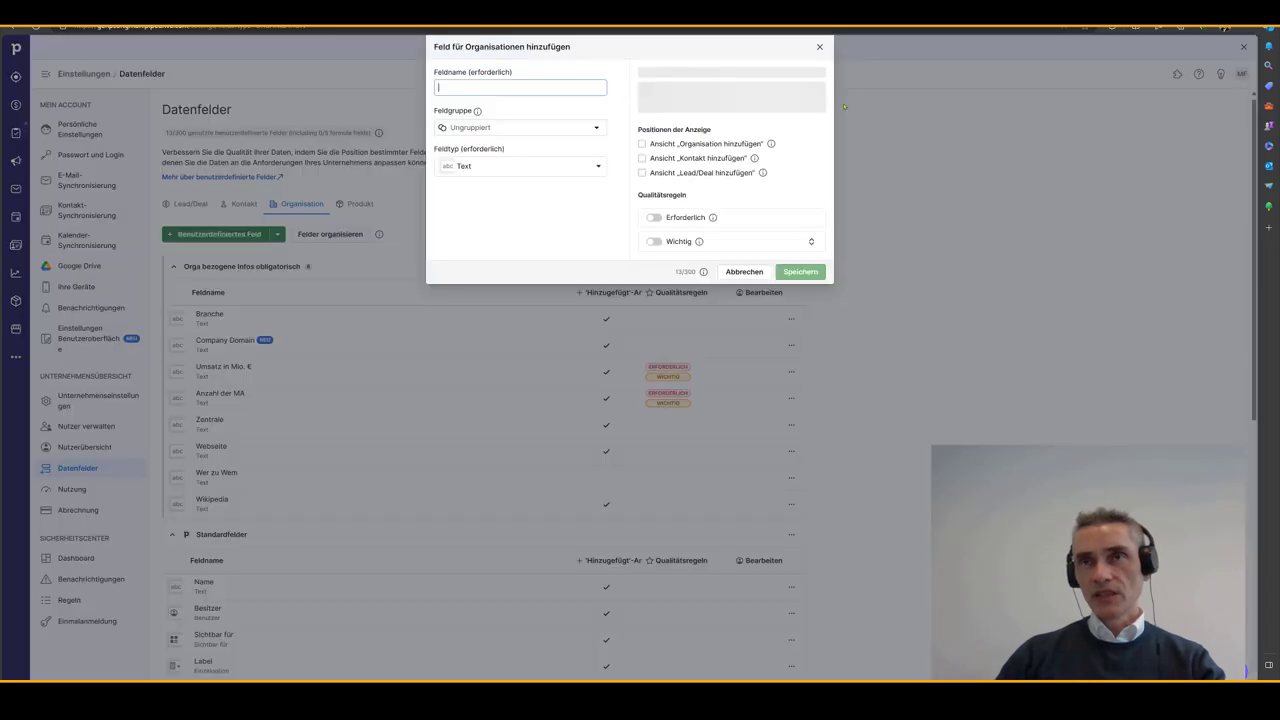
{"action": "type", "text": "Quelle"}
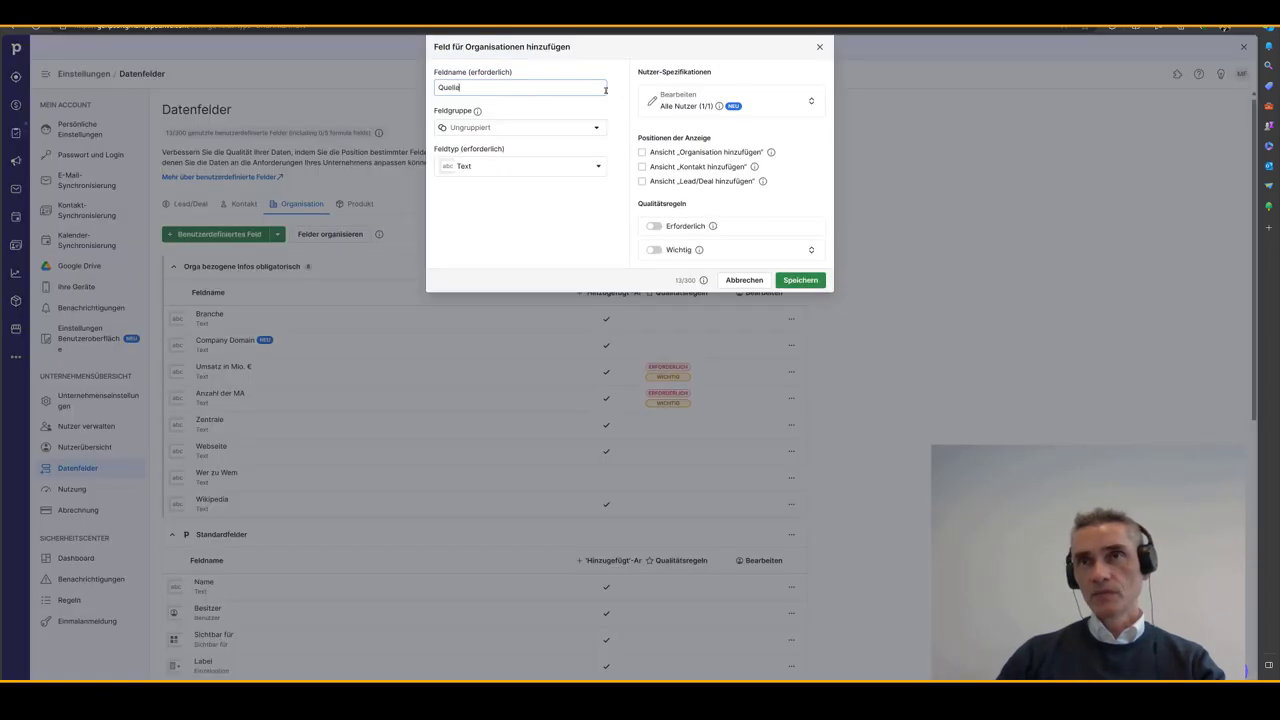
{"action": "left_click", "coordinate": [598, 128]}
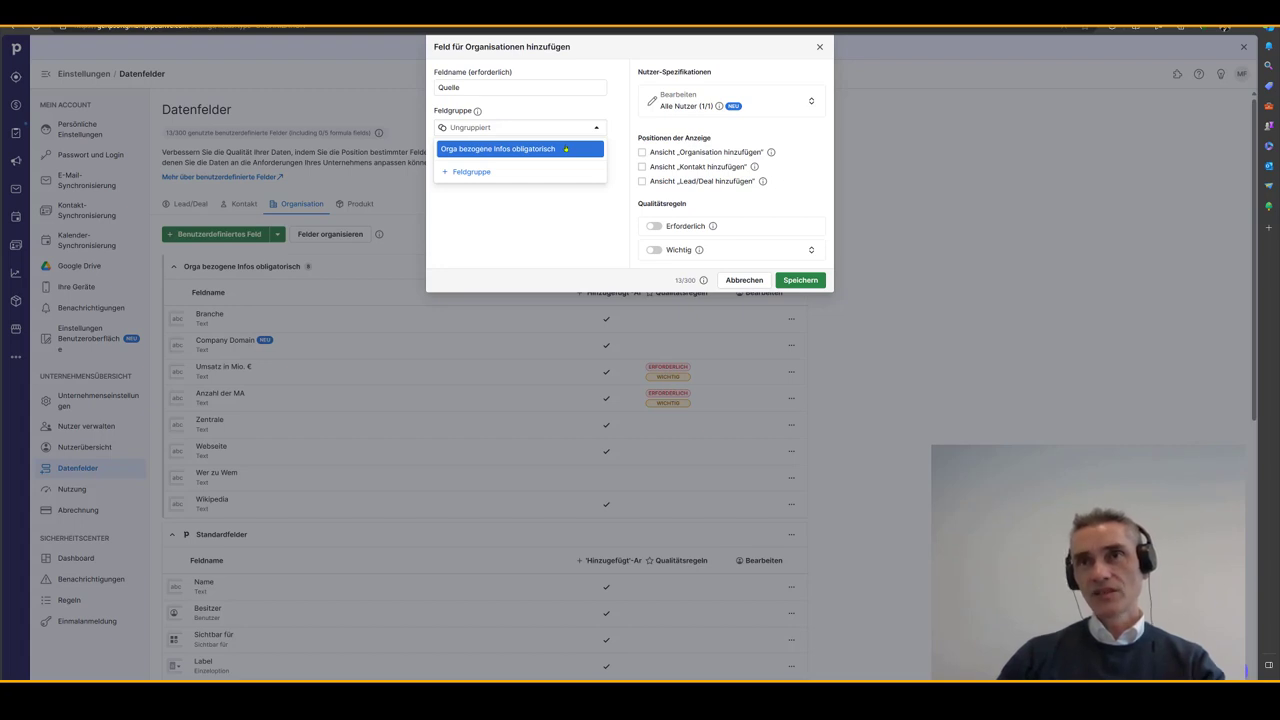
{"action": "left_click", "coordinate": [566, 149]}
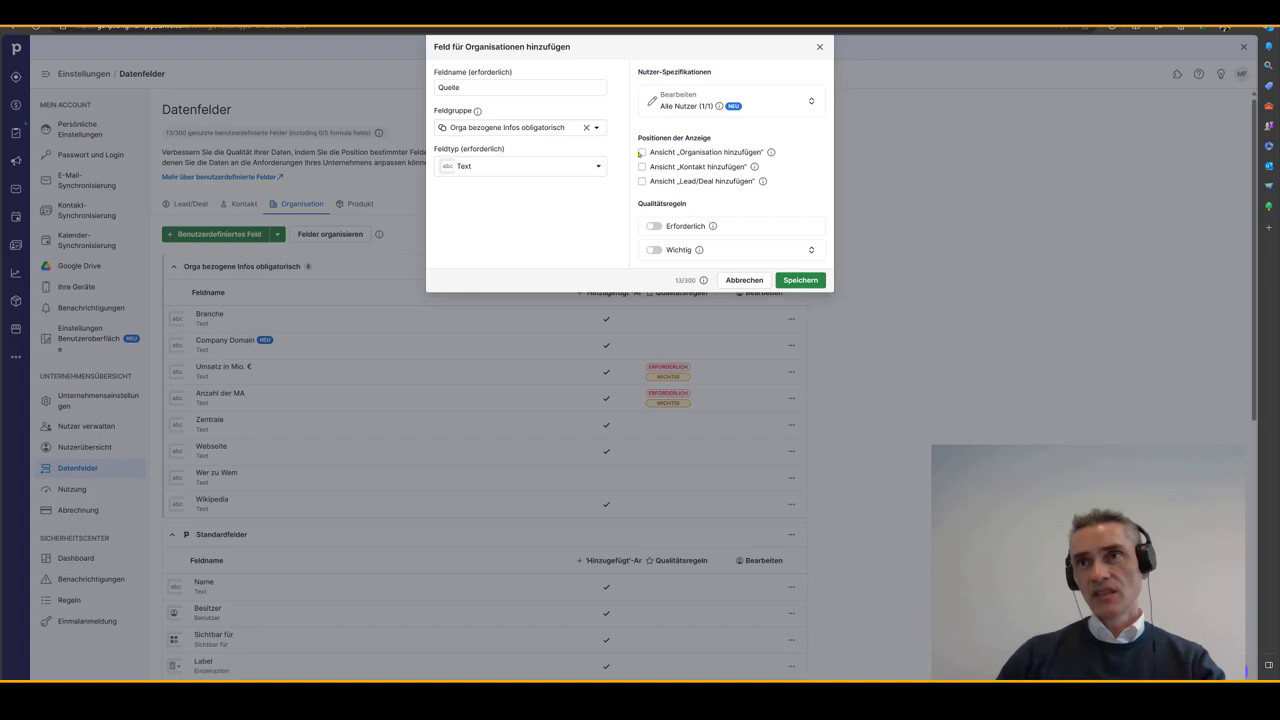
{"action": "left_click", "coordinate": [642, 152]}
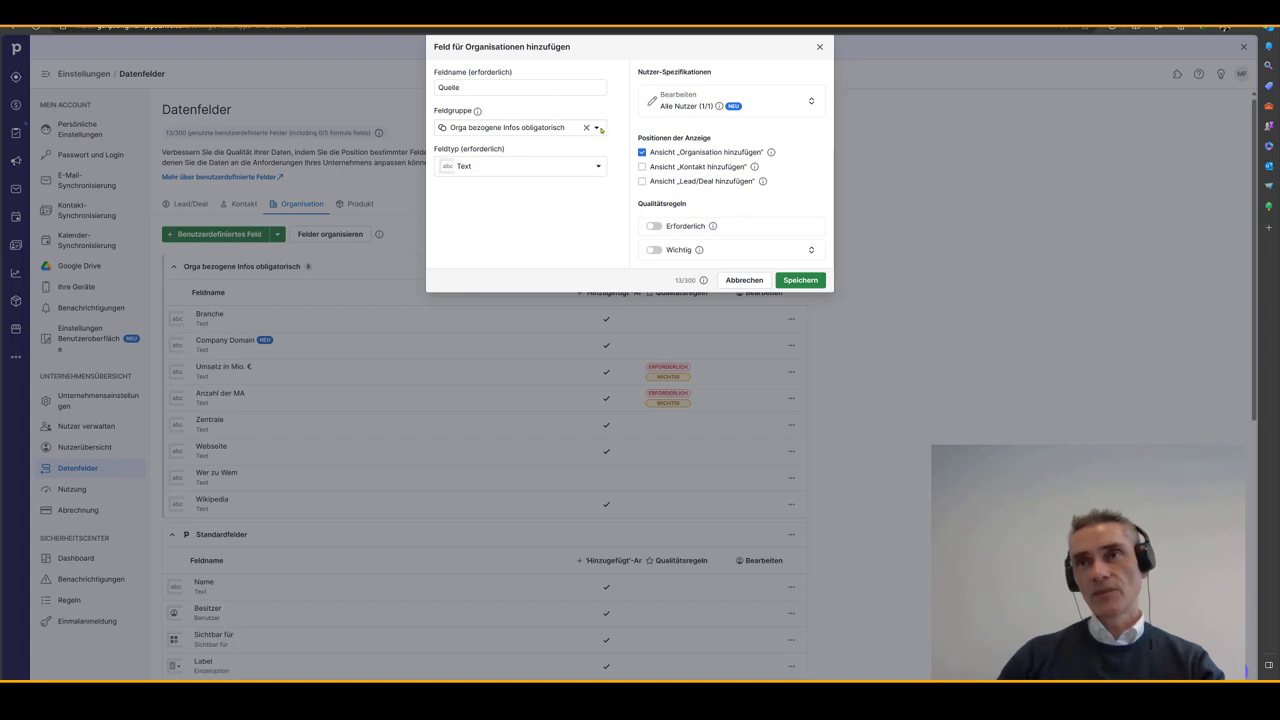
{"action": "left_click", "coordinate": [727, 228]}
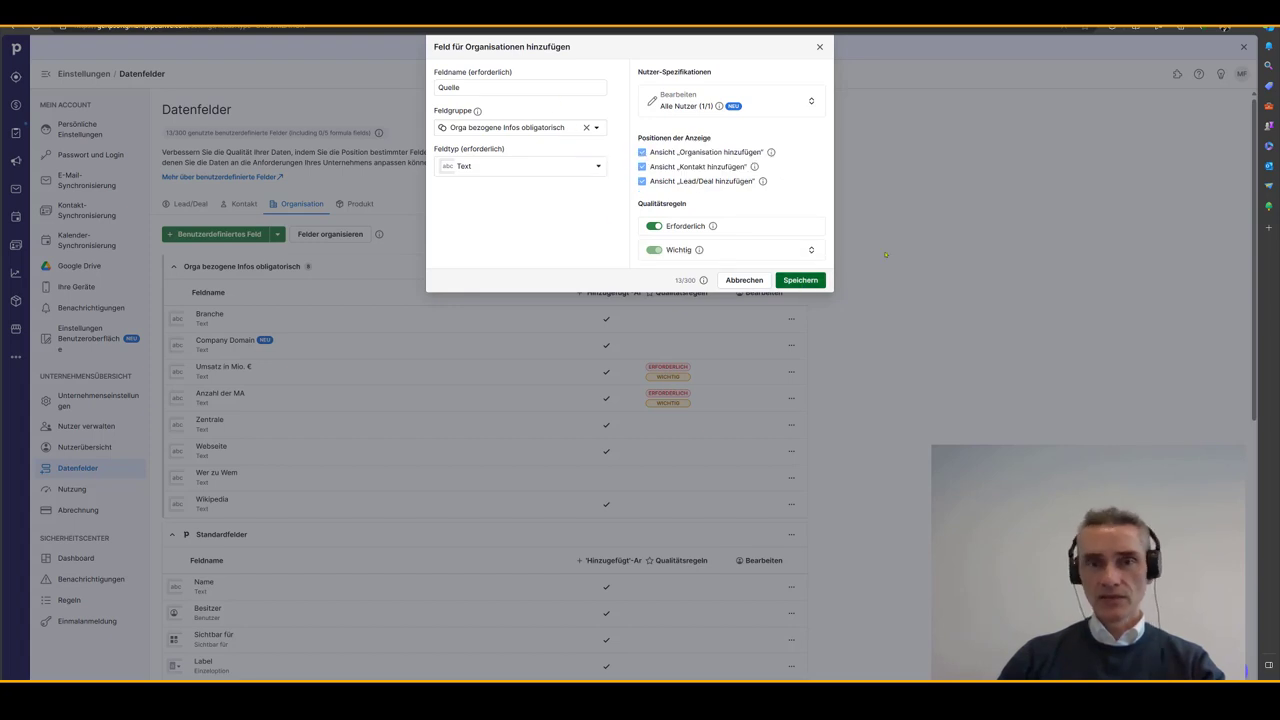
{"action": "left_click", "coordinate": [800, 280]}
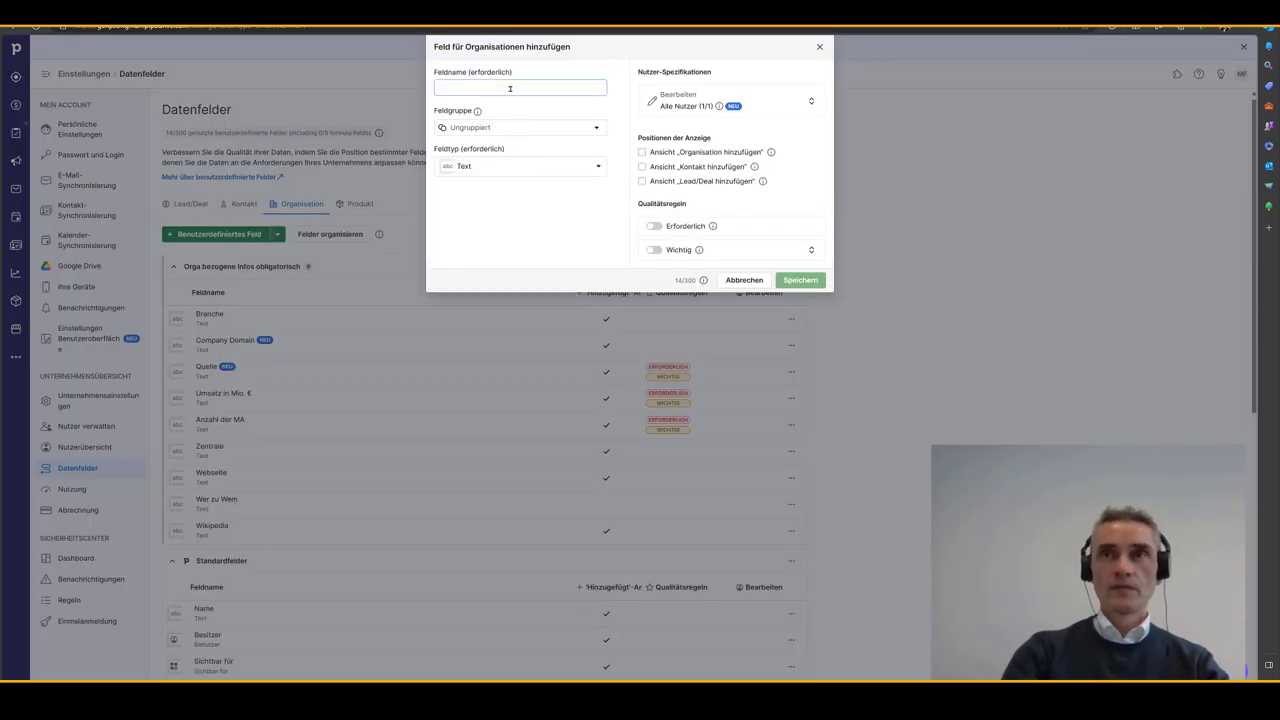
Create an organisation text field Quelle Zusatz in the Orga bezogene Infos obligatorisch group, shown in the add-organisation view.
{"action": "type", "text": "Quelle Zusa"}
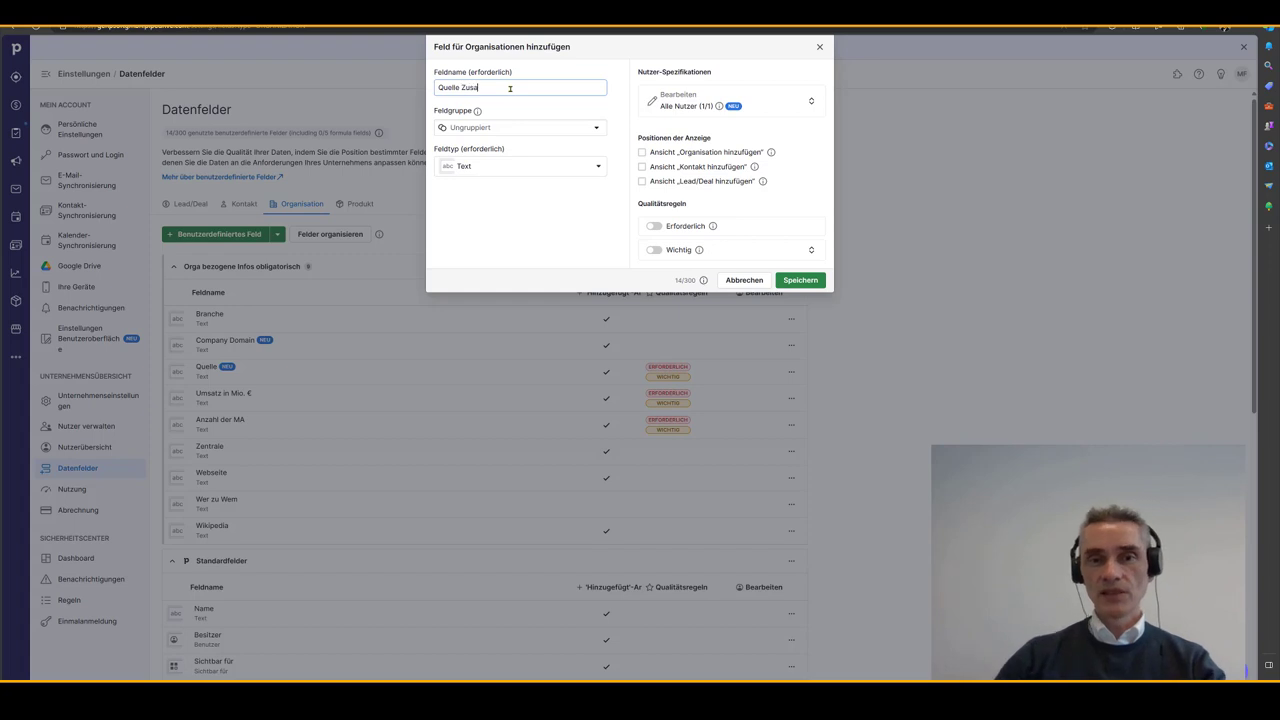
{"action": "type", "text": "tz"}
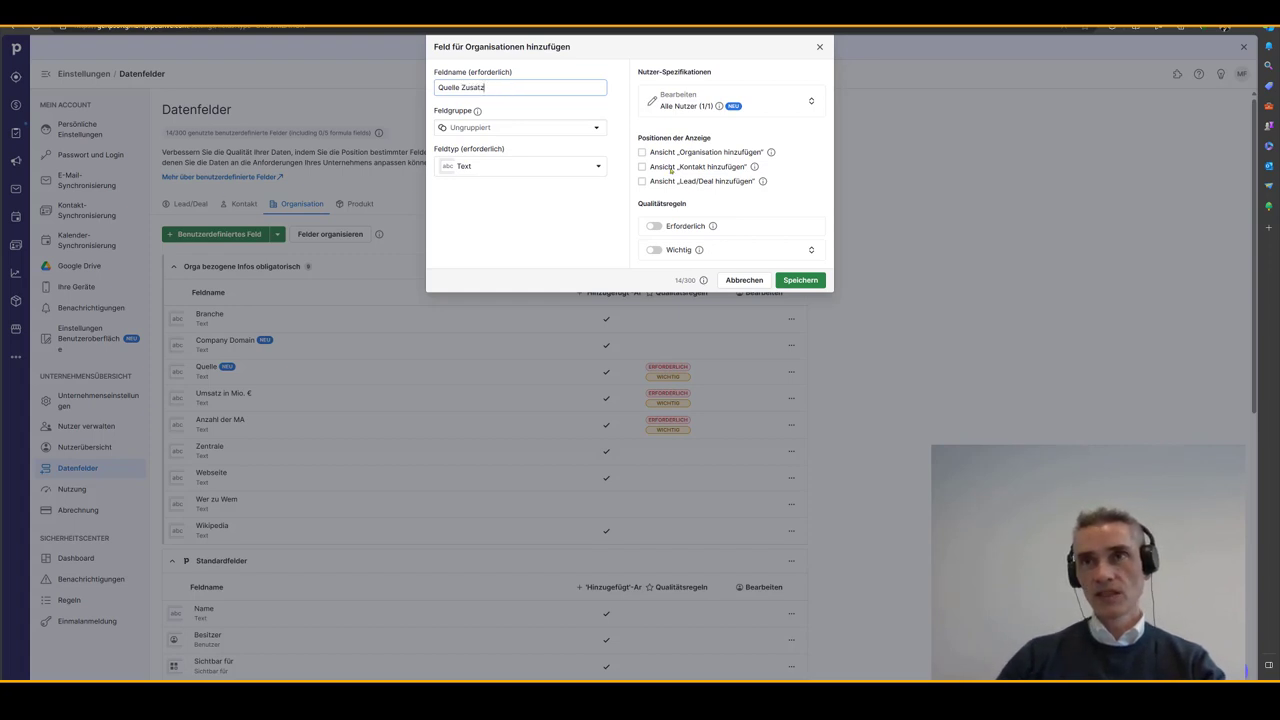
{"action": "left_click", "coordinate": [603, 129]}
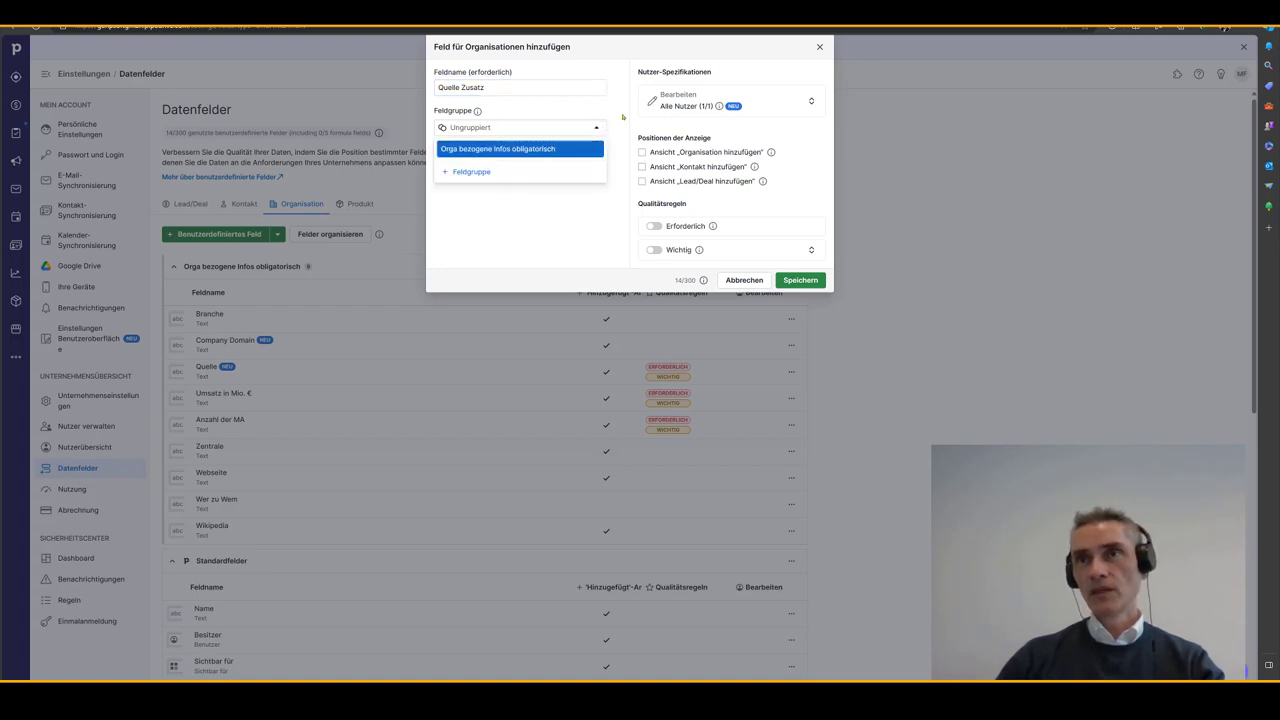
{"action": "left_click", "coordinate": [556, 149]}
{"action": "left_click", "coordinate": [642, 152]}
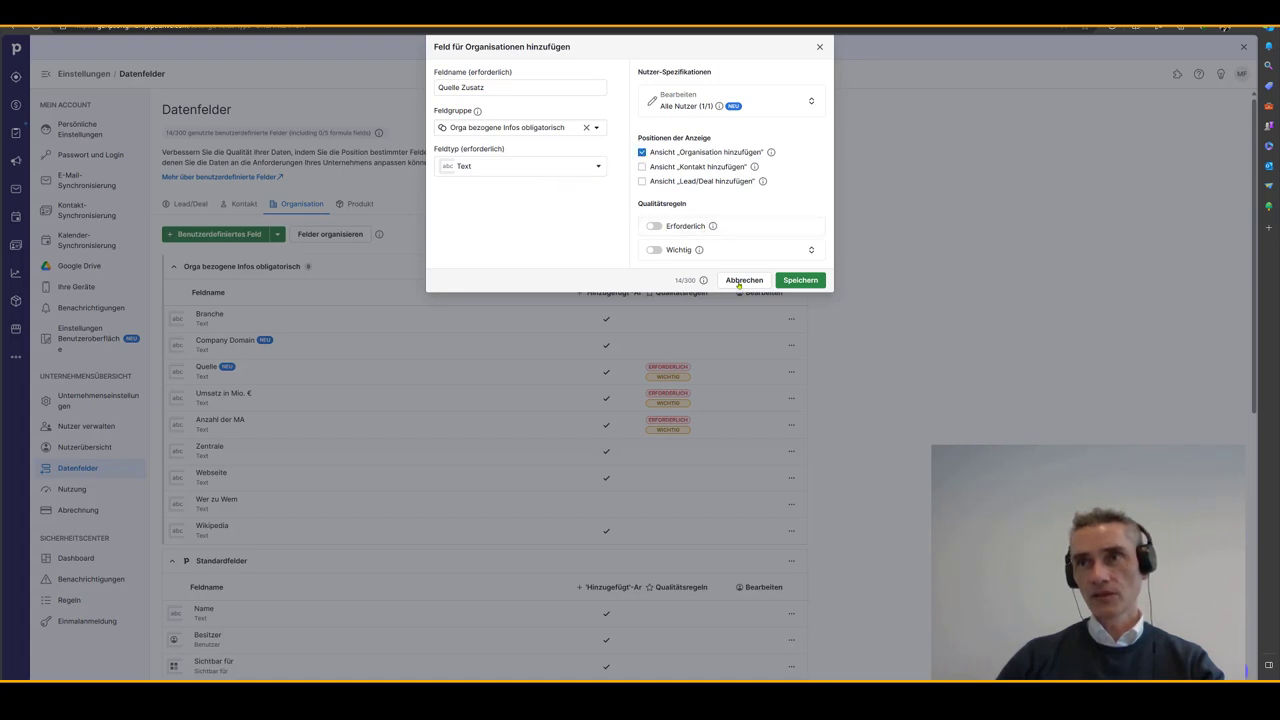
{"action": "left_click", "coordinate": [800, 281]}
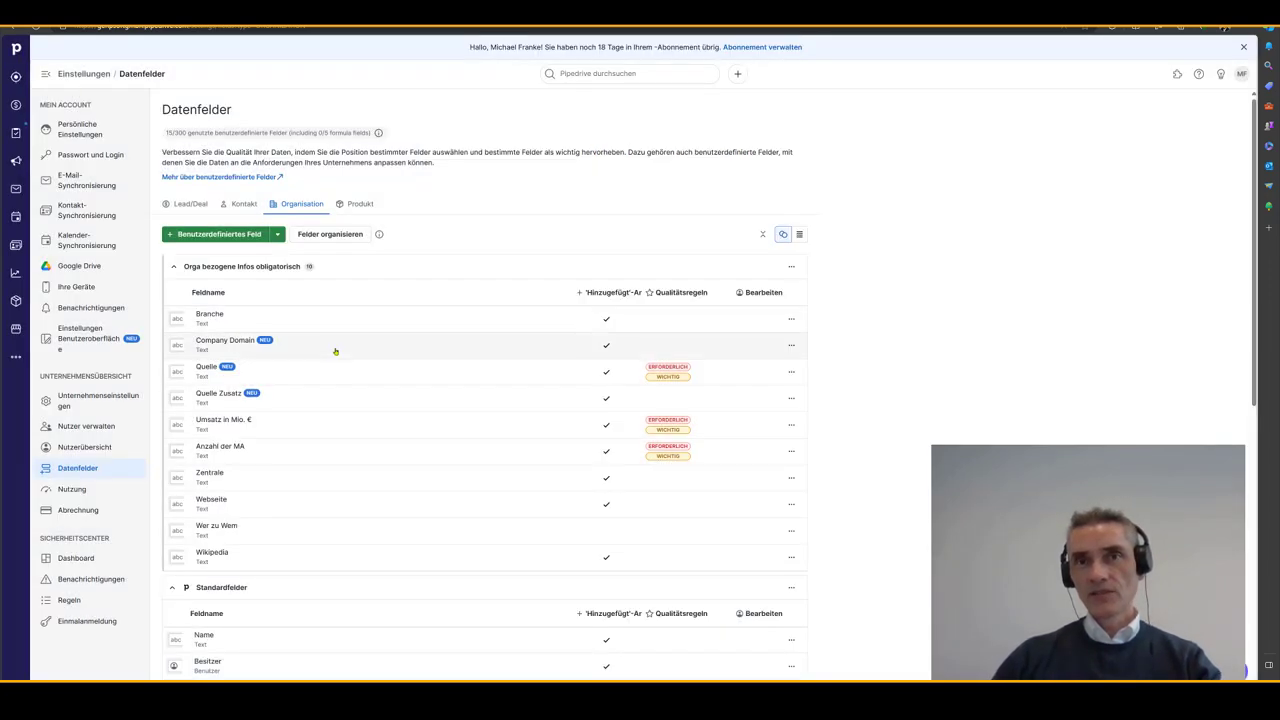
Review the organisation field list and compare it with the custom organisation fields in the other Pipedrive account.
{"action": "scroll", "coordinate": [335, 351], "scroll_direction": "down", "scroll_amount": 5}
{"action": "scroll", "coordinate": [350, 358], "scroll_direction": "up", "scroll_amount": 4}
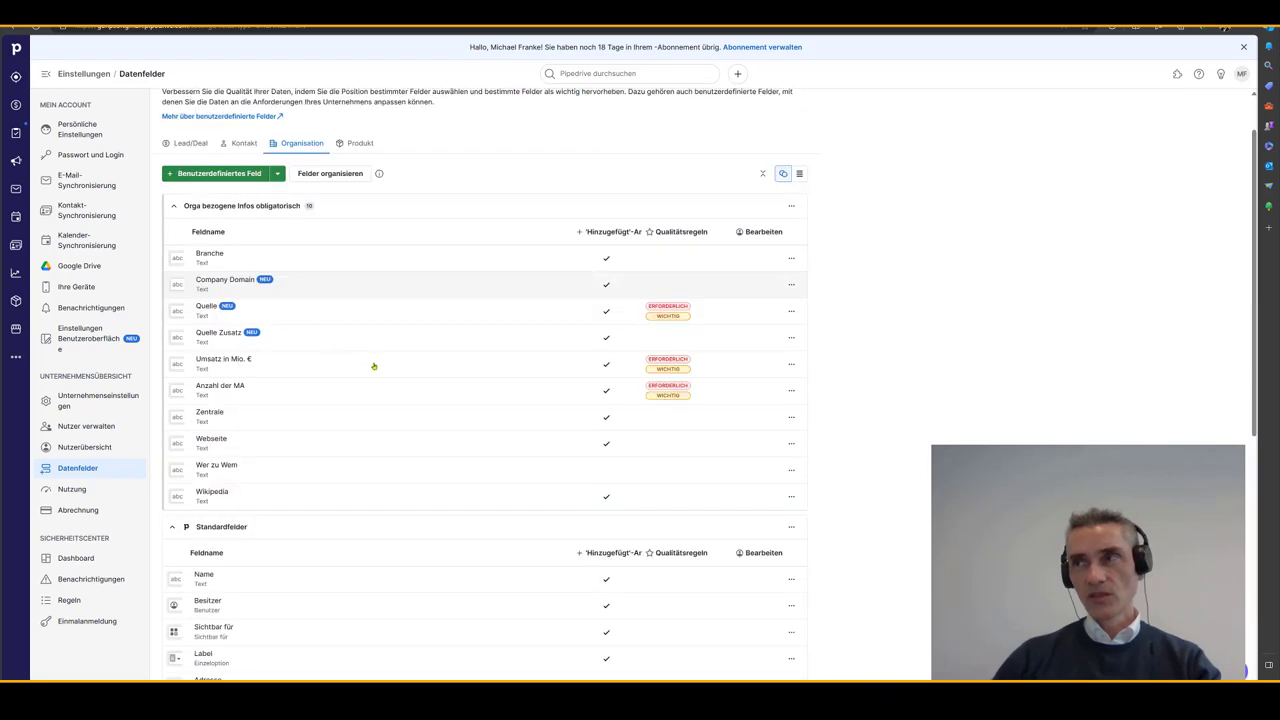
{"action": "scroll", "coordinate": [374, 366], "scroll_direction": "up", "scroll_amount": 1}
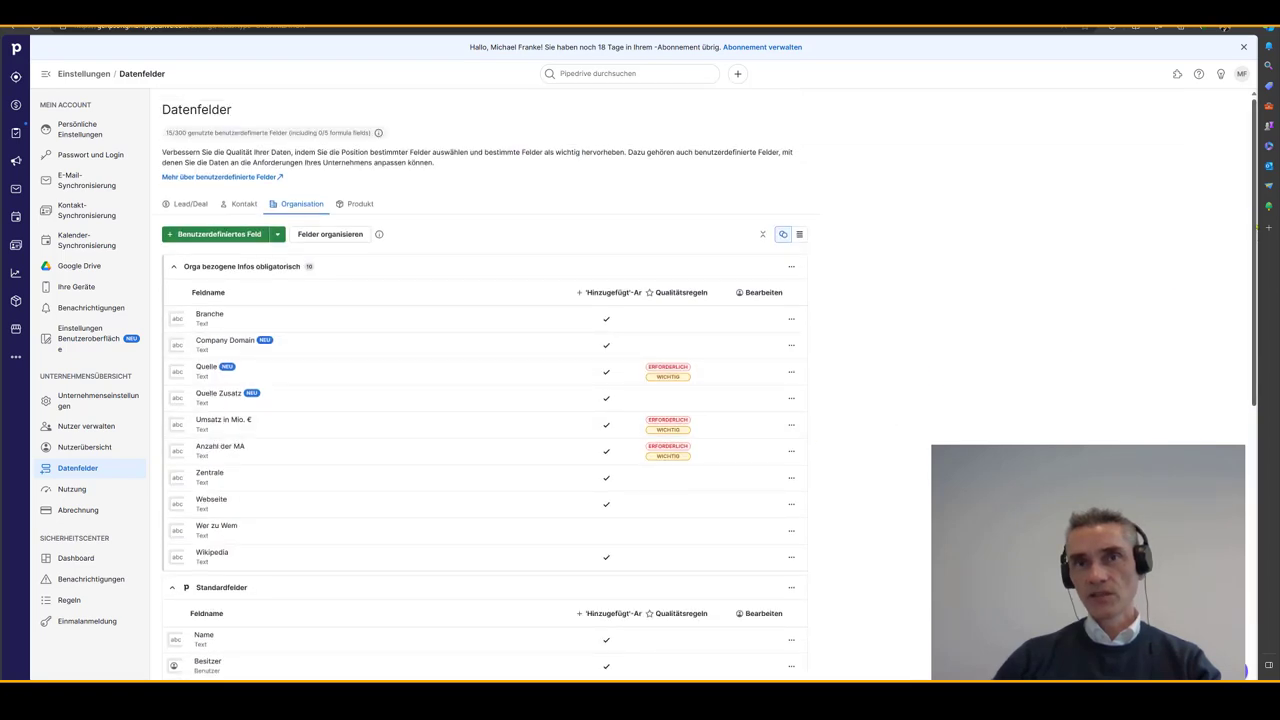
{"action": "scroll", "coordinate": [700, 384], "scroll_direction": "down", "scroll_amount": 1}
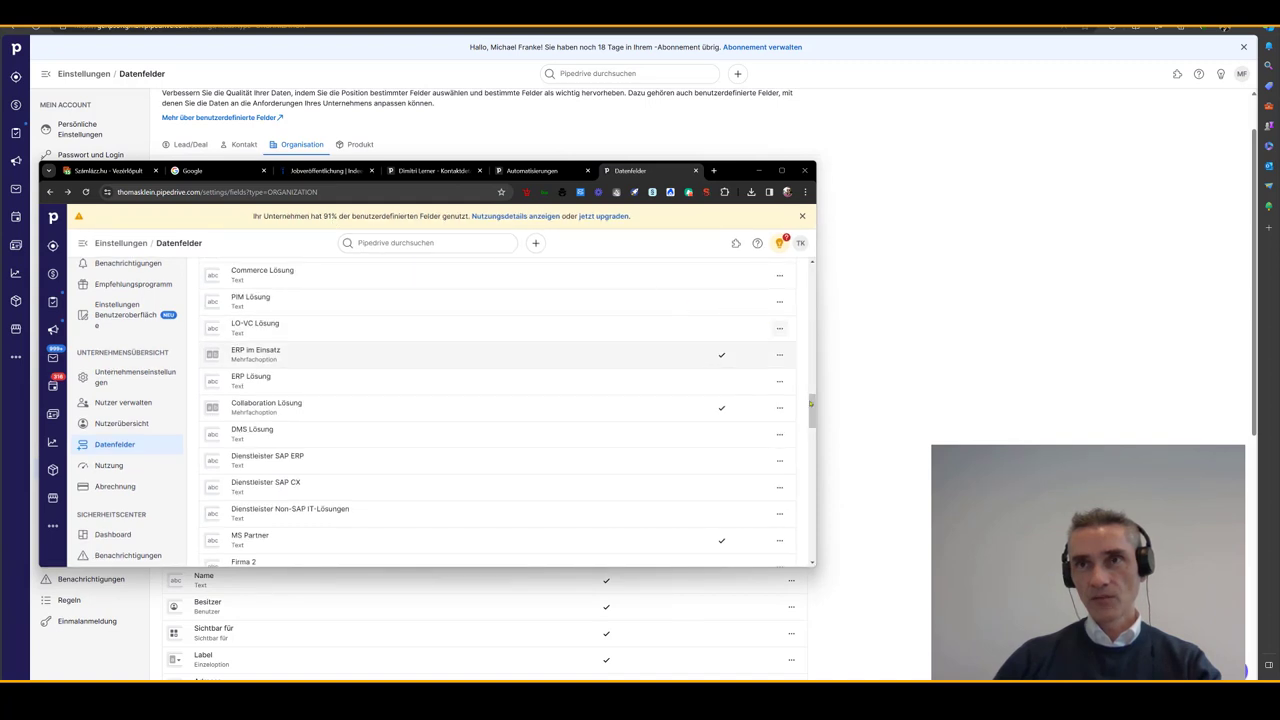
{"action": "left_click_drag", "start_coordinate": [812, 415], "coordinate": [812, 425]}
{"action": "scroll", "coordinate": [811, 425], "scroll_direction": "down", "scroll_amount": 8}
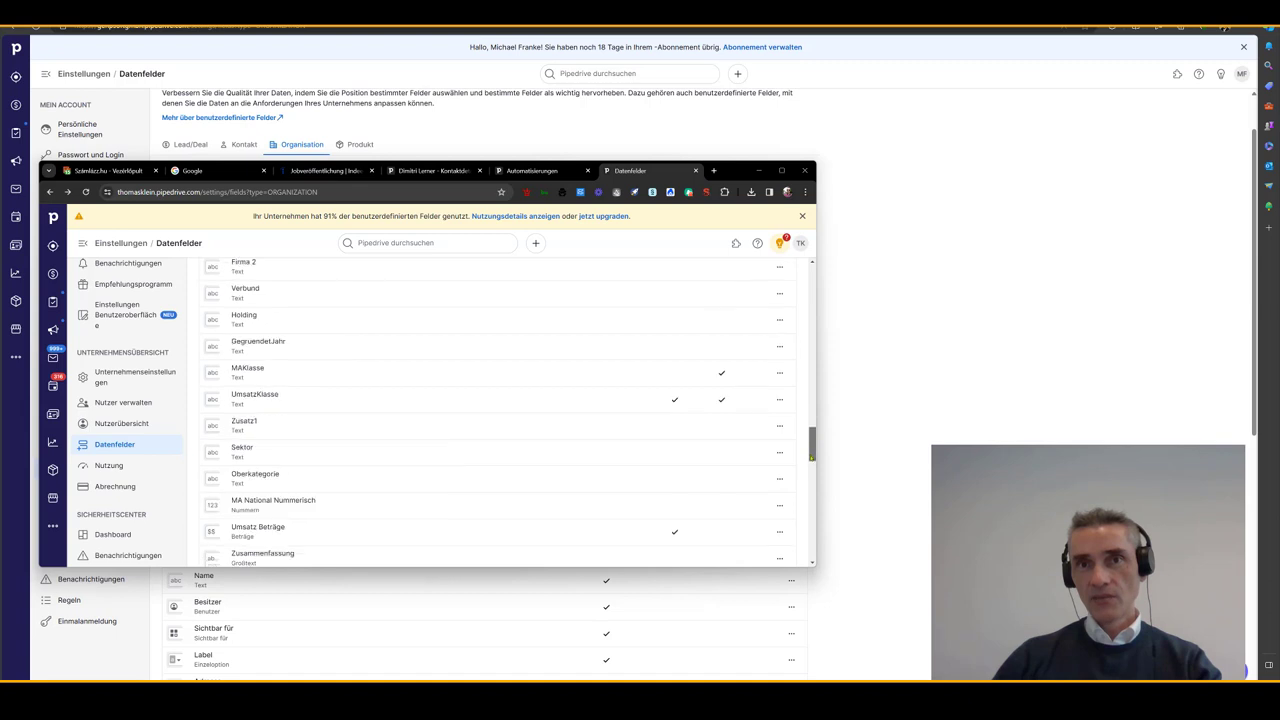
{"action": "scroll", "coordinate": [811, 419], "scroll_direction": "up", "scroll_amount": 5}
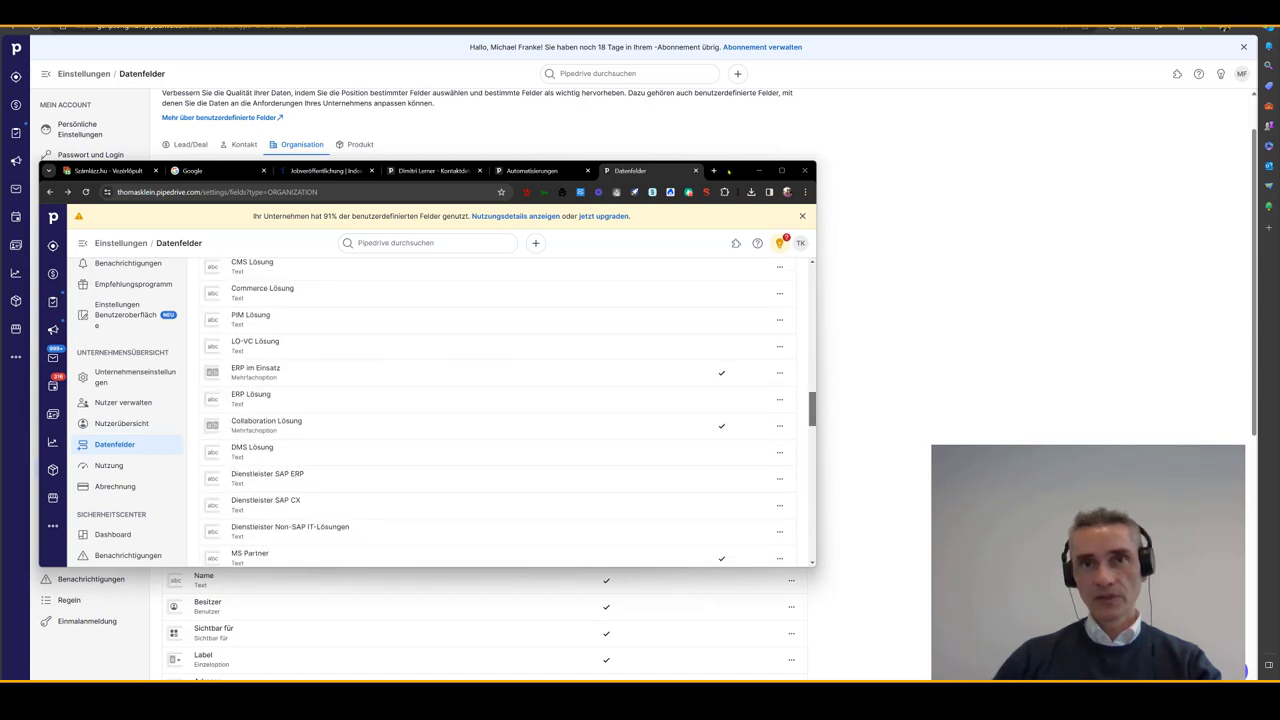
{"action": "left_click_drag", "start_coordinate": [735, 170], "coordinate": [0, 48]}
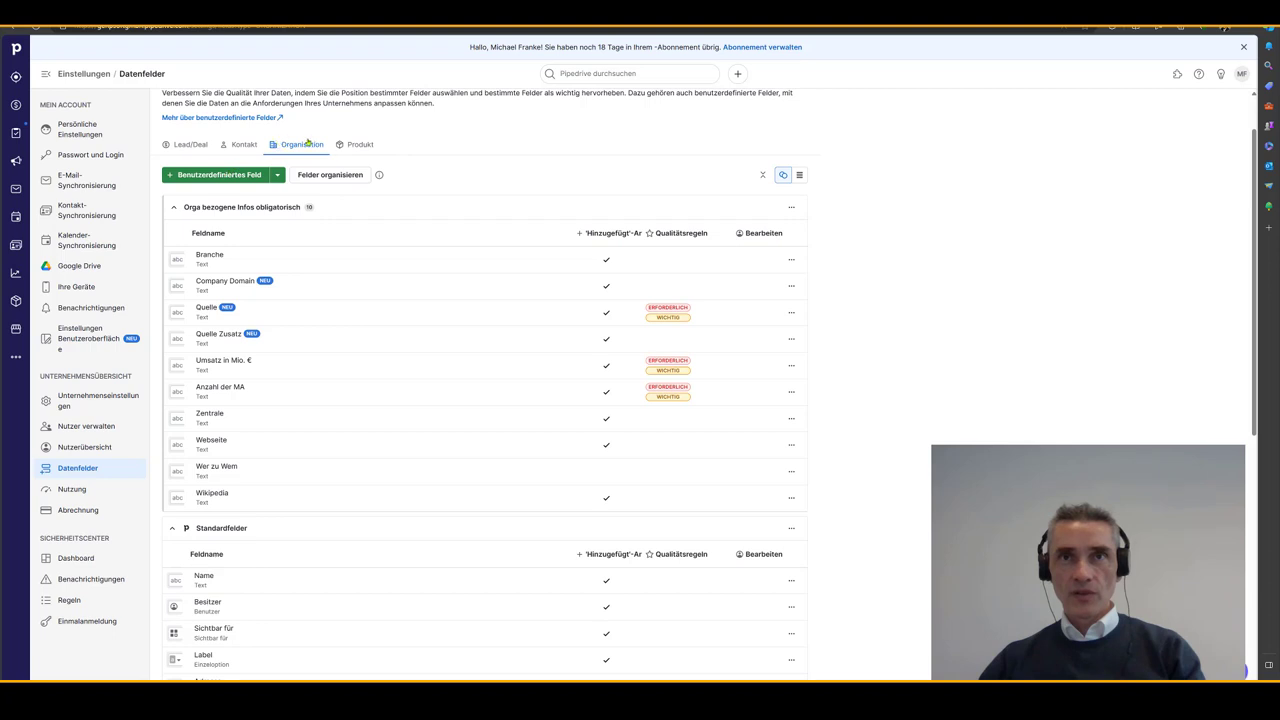
Start a new organisation text field named ERP Lösung and assign it to the Orga bezogene Infos obligatorisch group.
{"action": "left_click", "coordinate": [208, 175]}
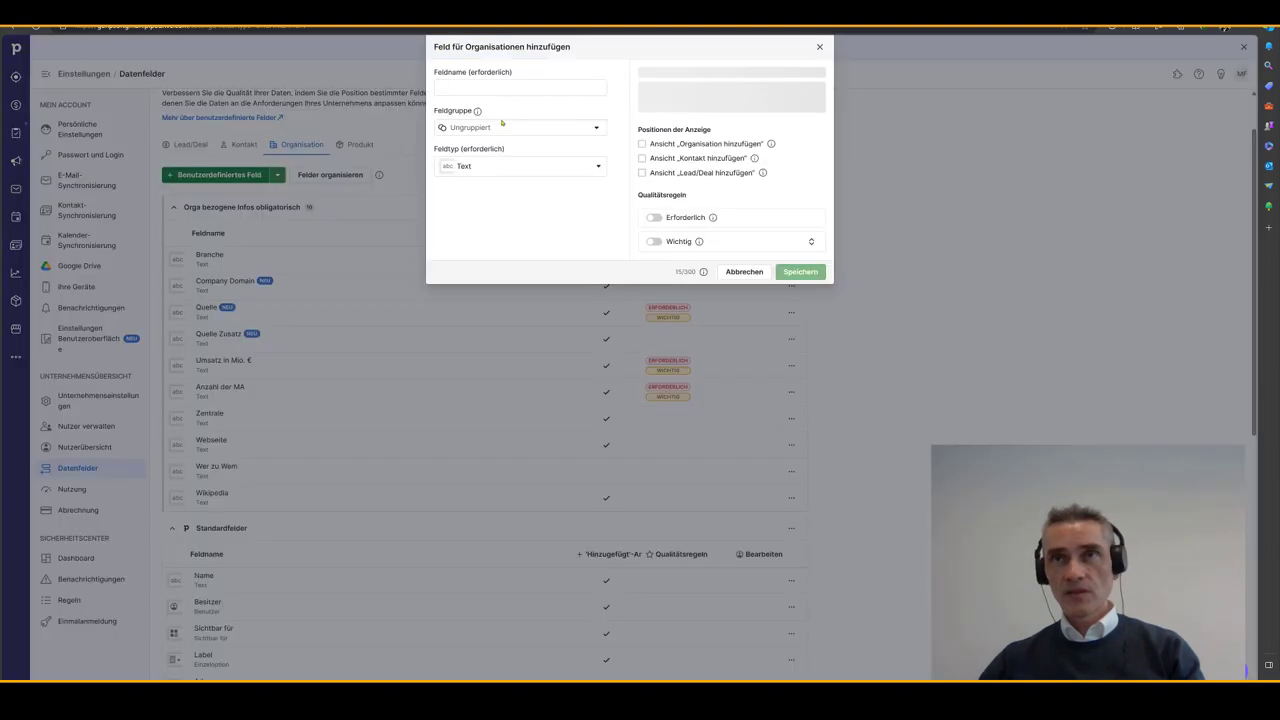
{"action": "type", "text": "ERP Lösung"}
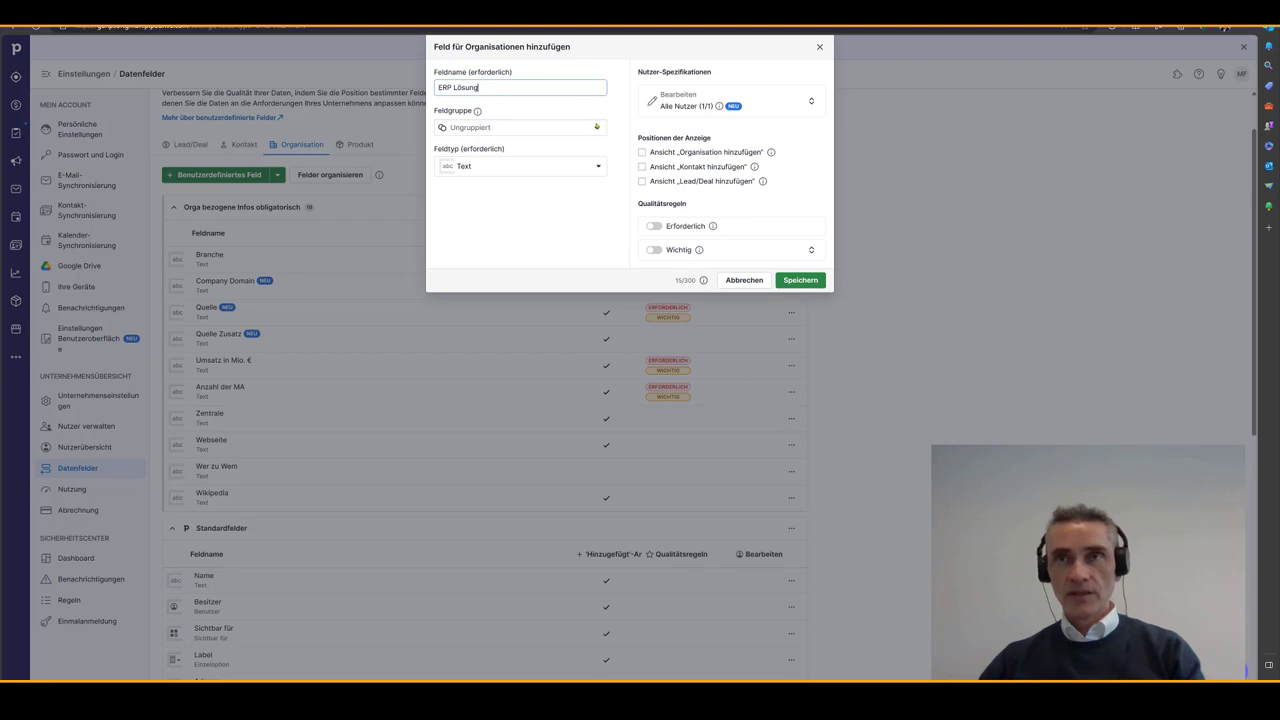
{"action": "left_click", "coordinate": [597, 126]}
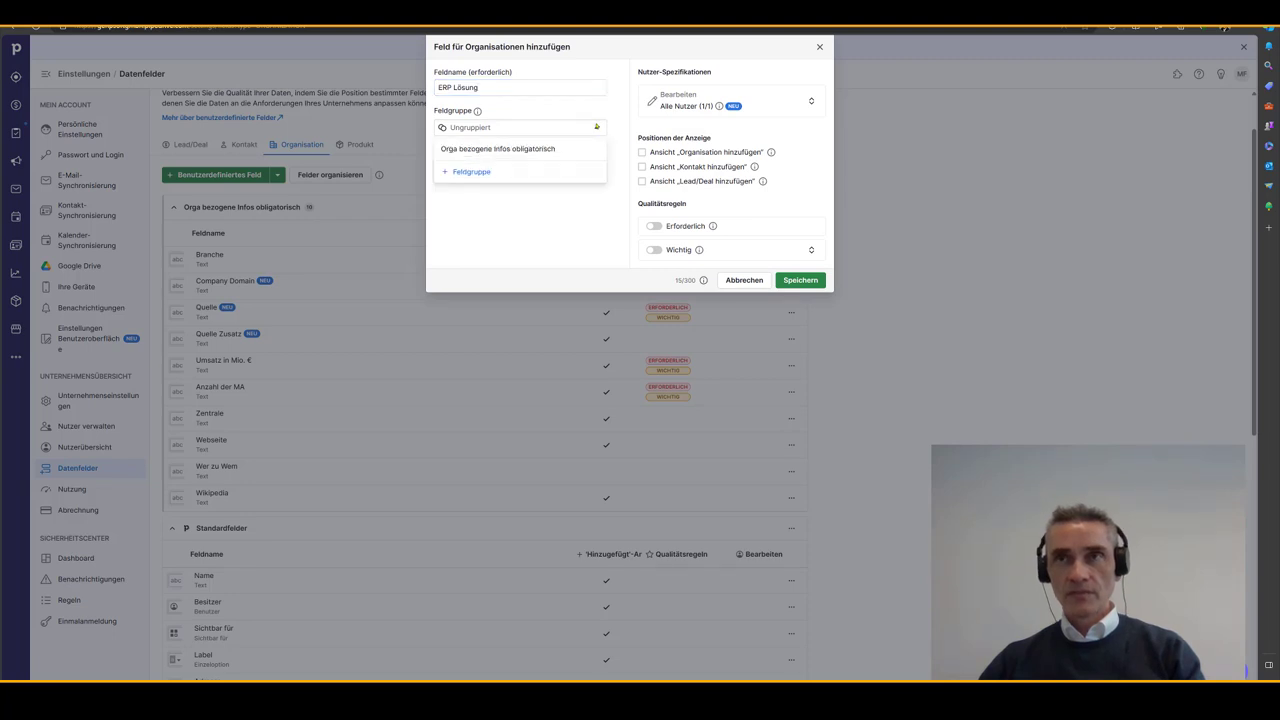
{"action": "left_click", "coordinate": [547, 148]}
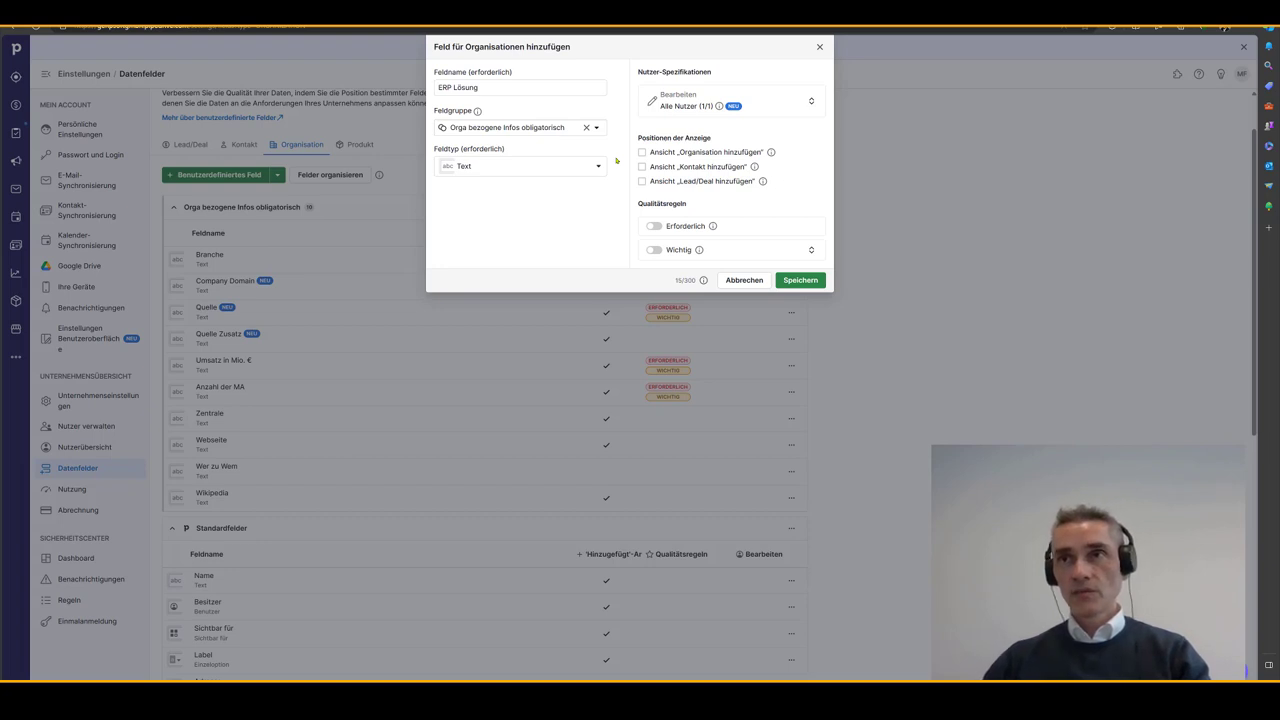
Show ERP Lösung in the add views for organisation, contact and lead/deal, make it required, and save the field.
{"action": "left_click", "coordinate": [657, 156]}
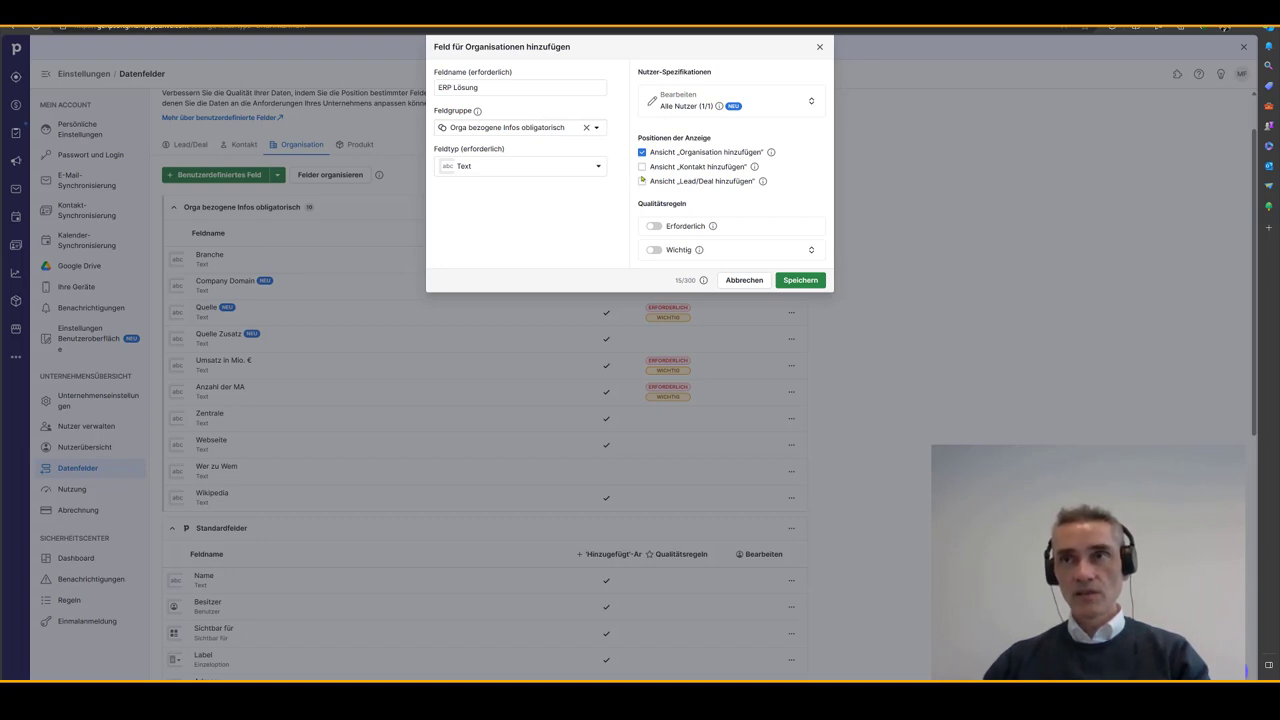
{"action": "left_click", "coordinate": [642, 181]}
{"action": "left_click", "coordinate": [642, 166]}
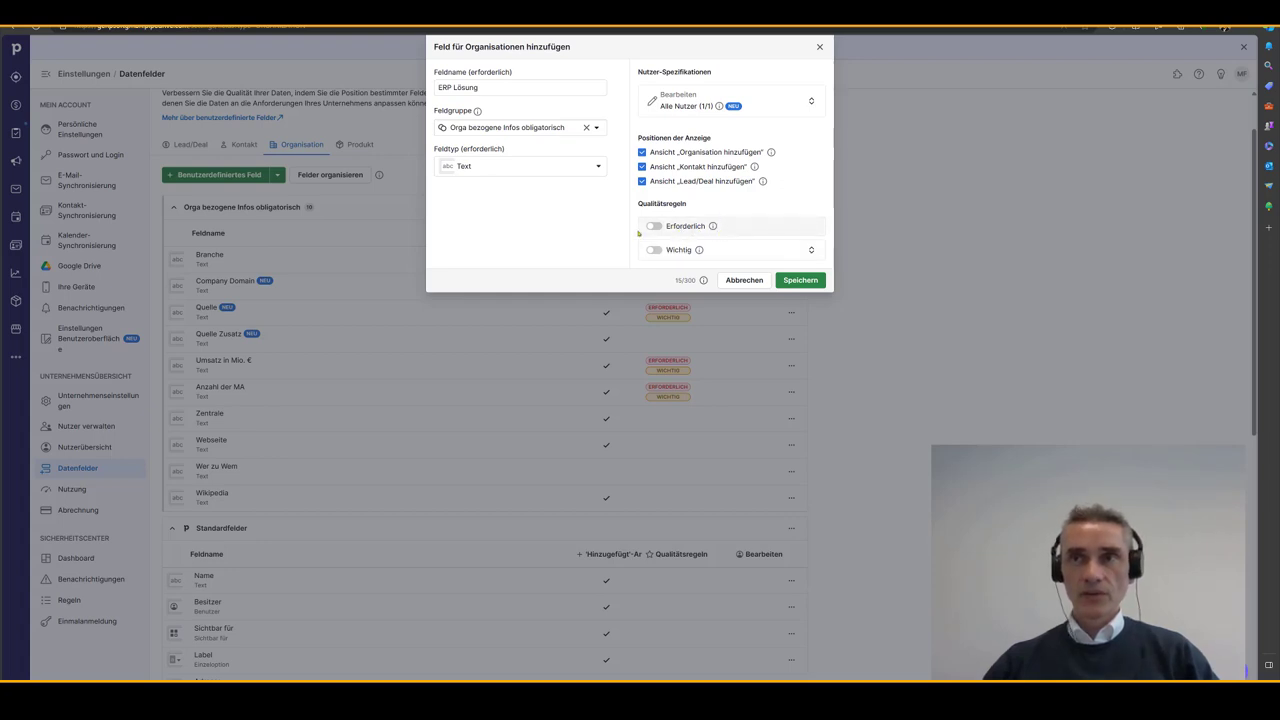
{"action": "left_click", "coordinate": [678, 230]}
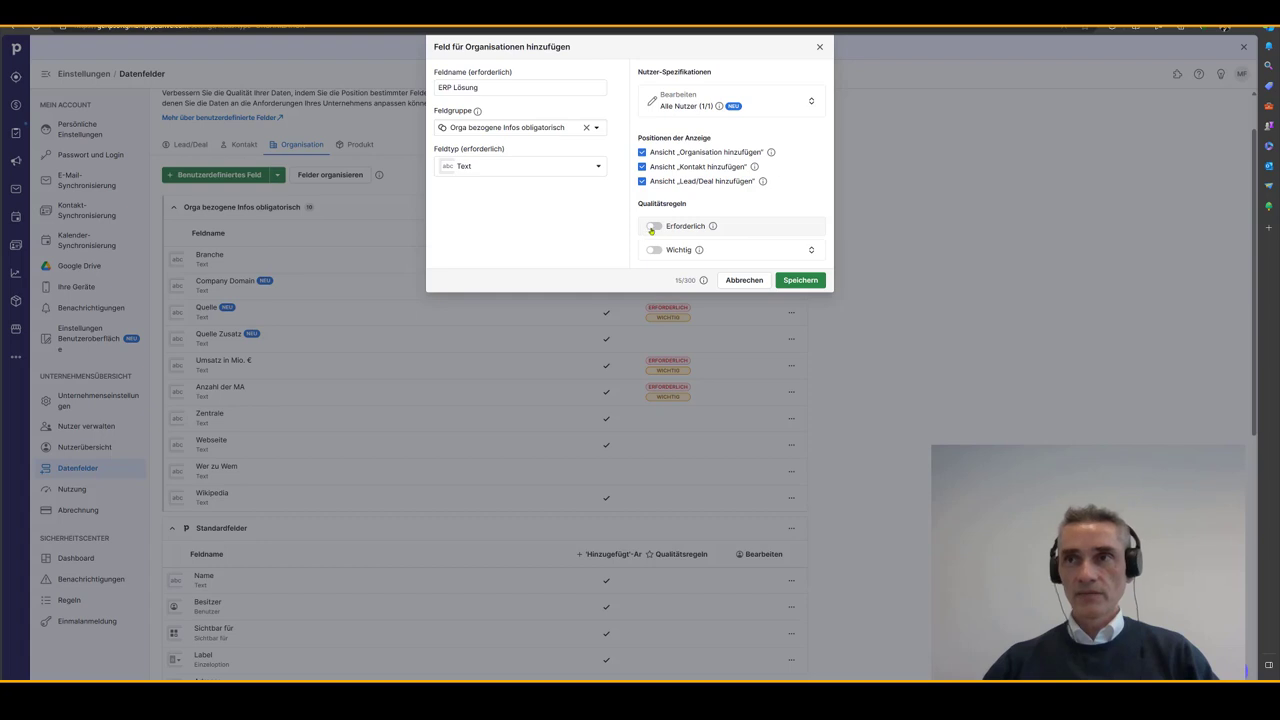
{"action": "left_click", "coordinate": [800, 280]}
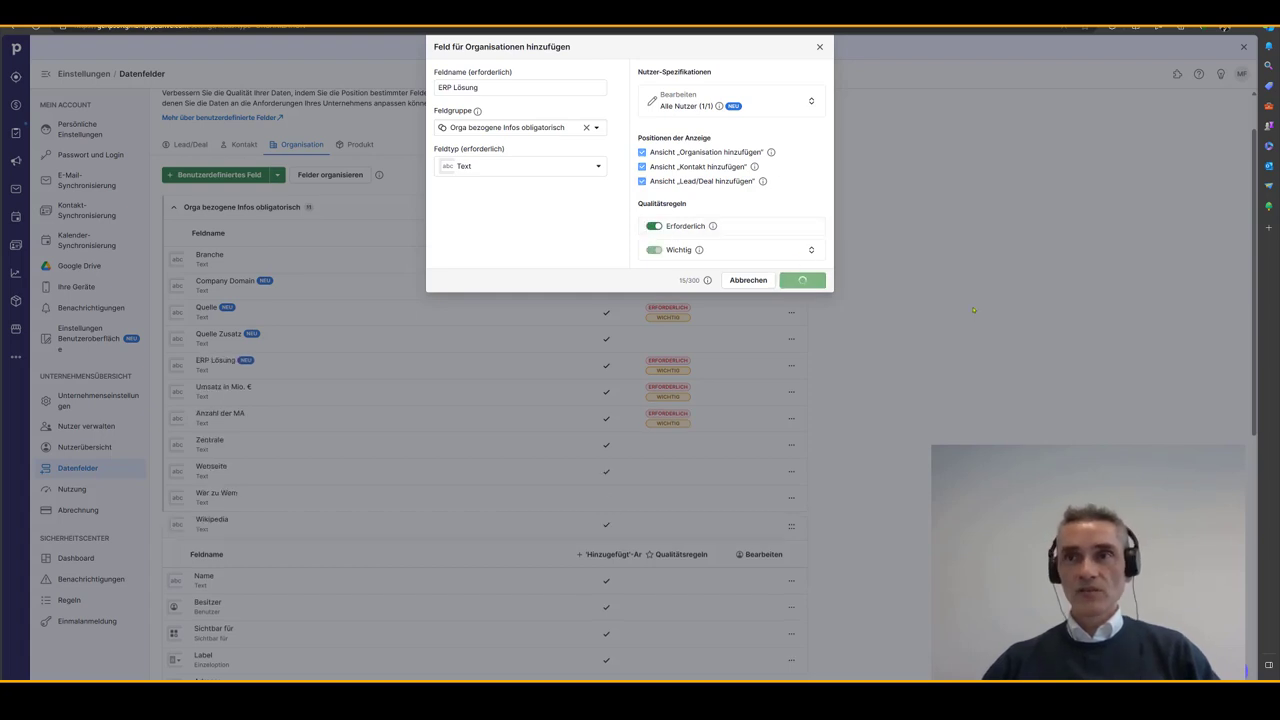